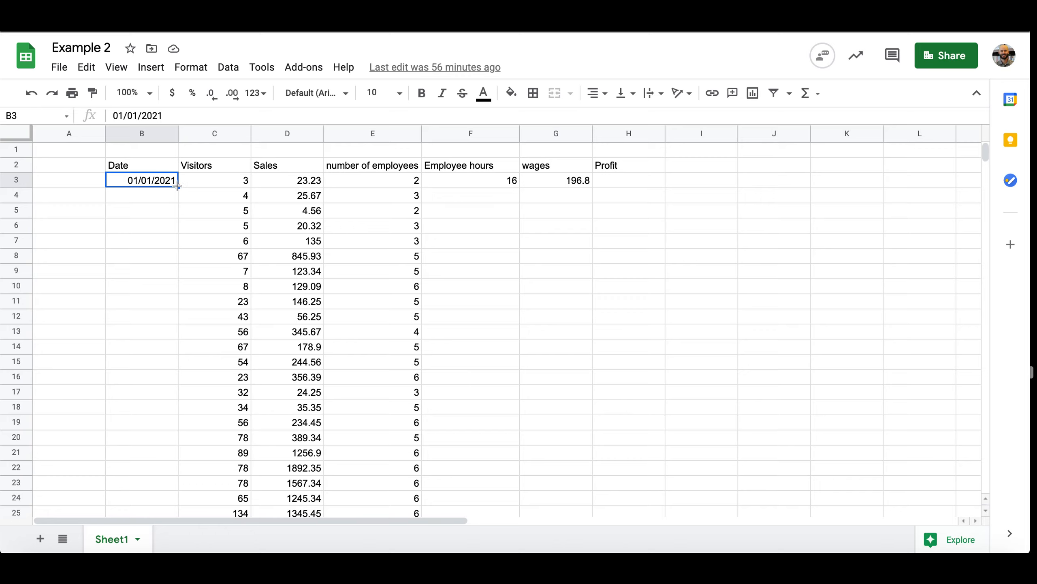
# Fill the Date column from B3 down through B33 with consecutive days from 01/01/2021 to 01/31/2021
pyautogui.moveTo(176, 186); pyautogui.dragTo(175, 423)
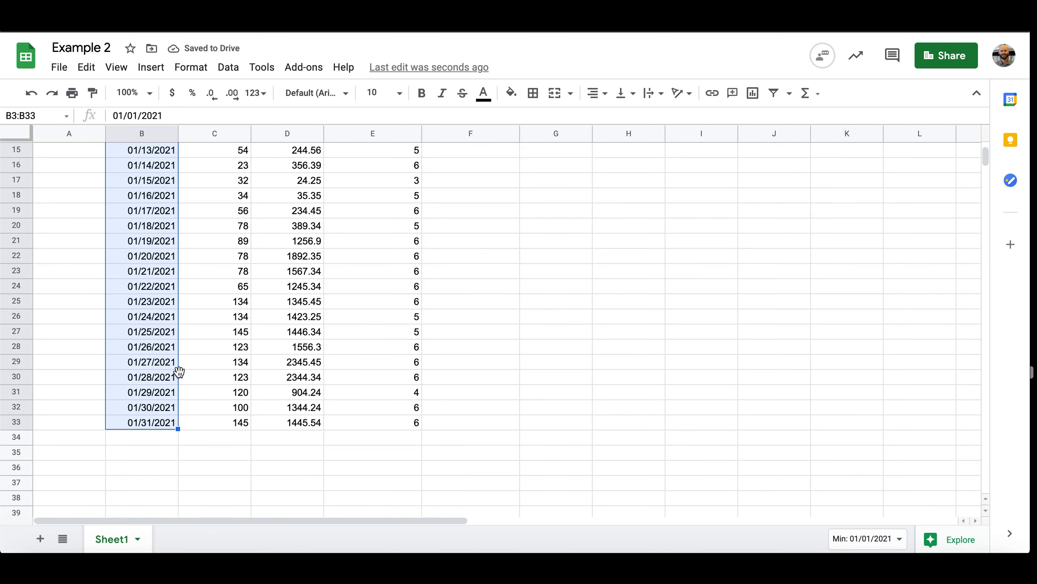
pyautogui.scroll(-1, 179, 371)
pyautogui.scroll(6, 179, 371)
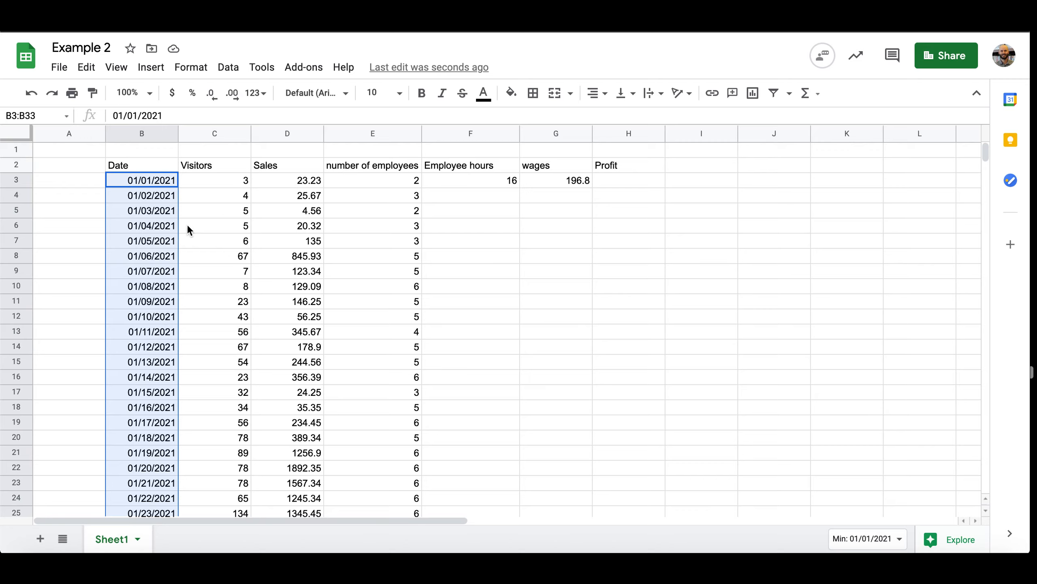
pyautogui.click(188, 230)
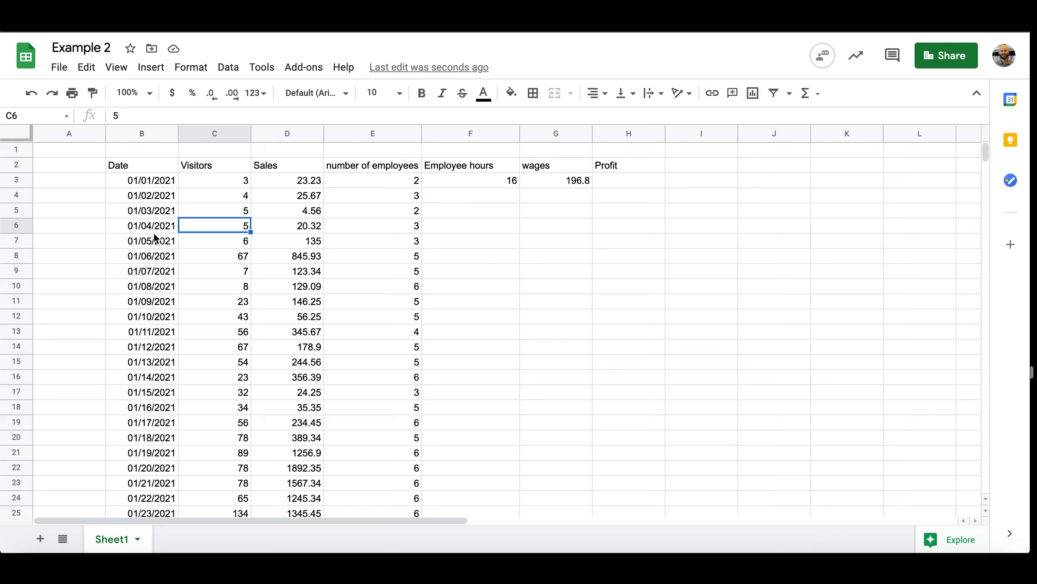
pyautogui.scroll(-5, 155, 237)
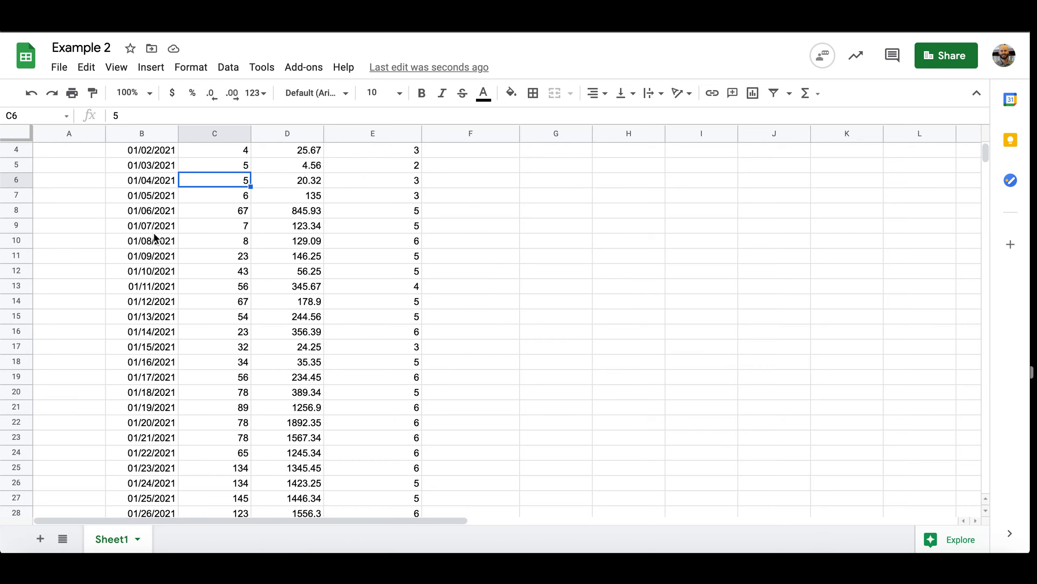
pyautogui.scroll(5, 155, 237)
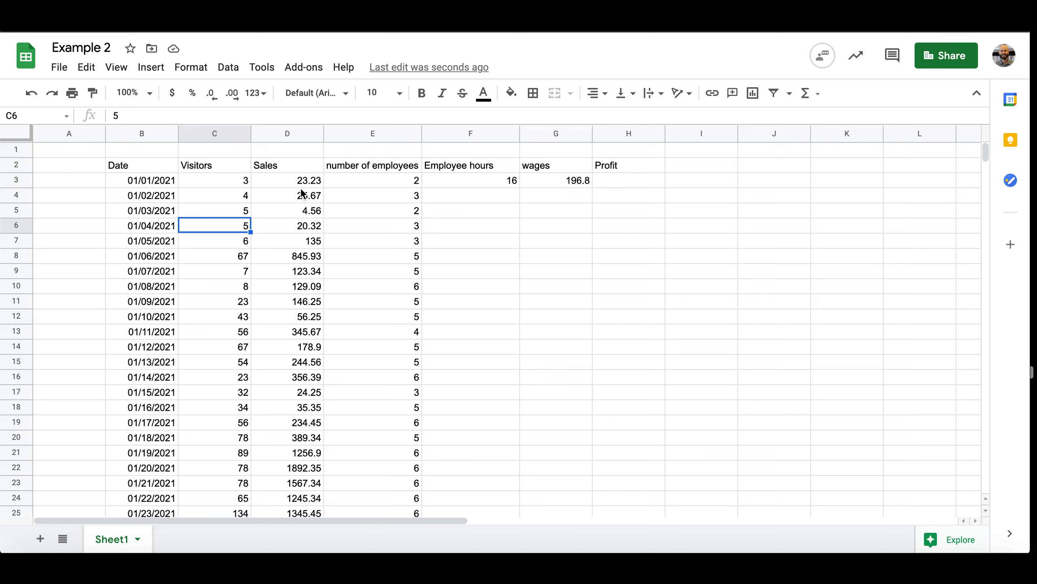
# Format the whole Sales column (D) as Currency with two decimal places
pyautogui.click(301, 140)
pyautogui.click(291, 179)
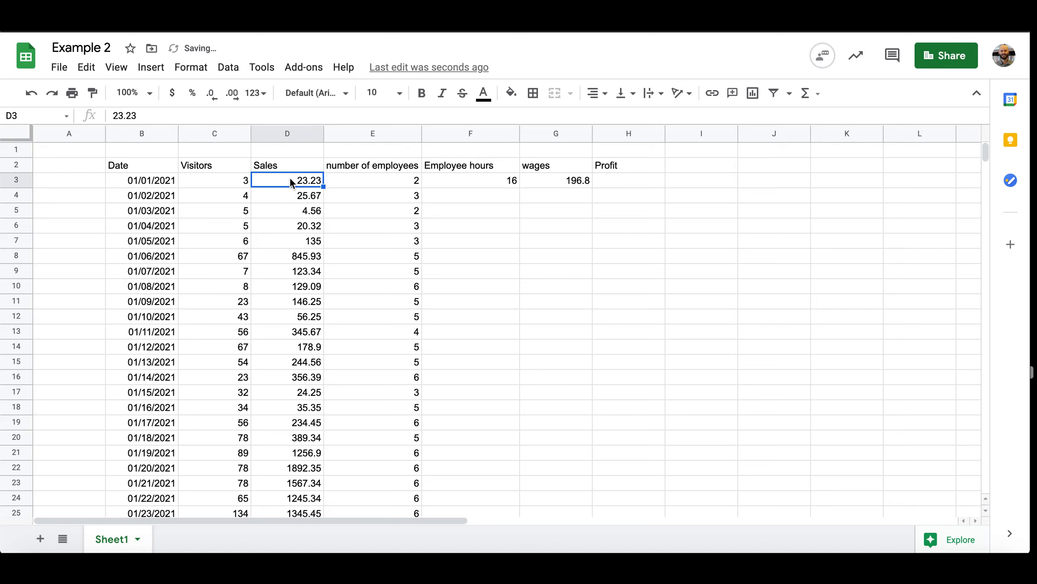
pyautogui.click(297, 136)
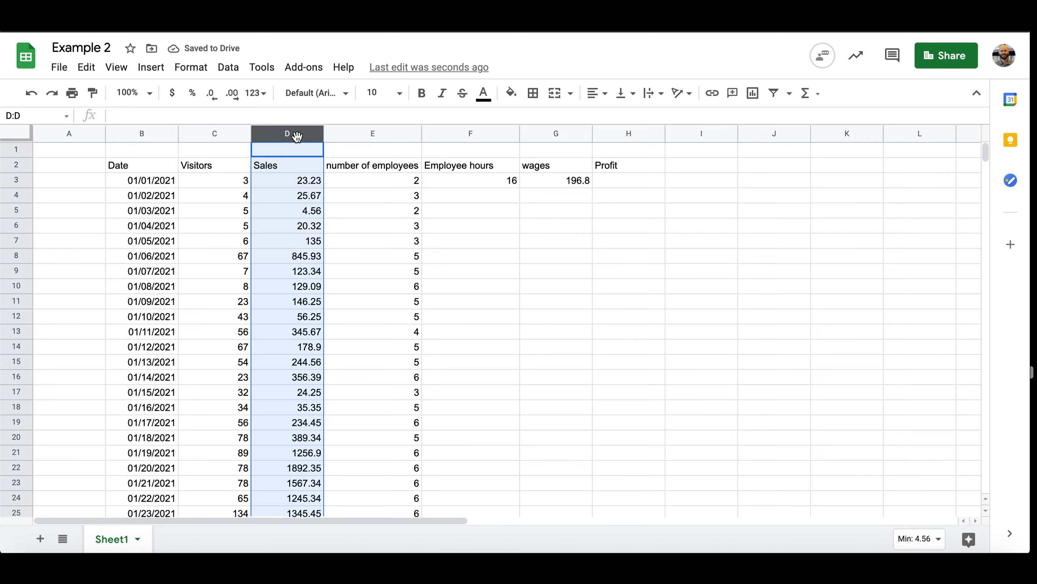
pyautogui.click(185, 73)
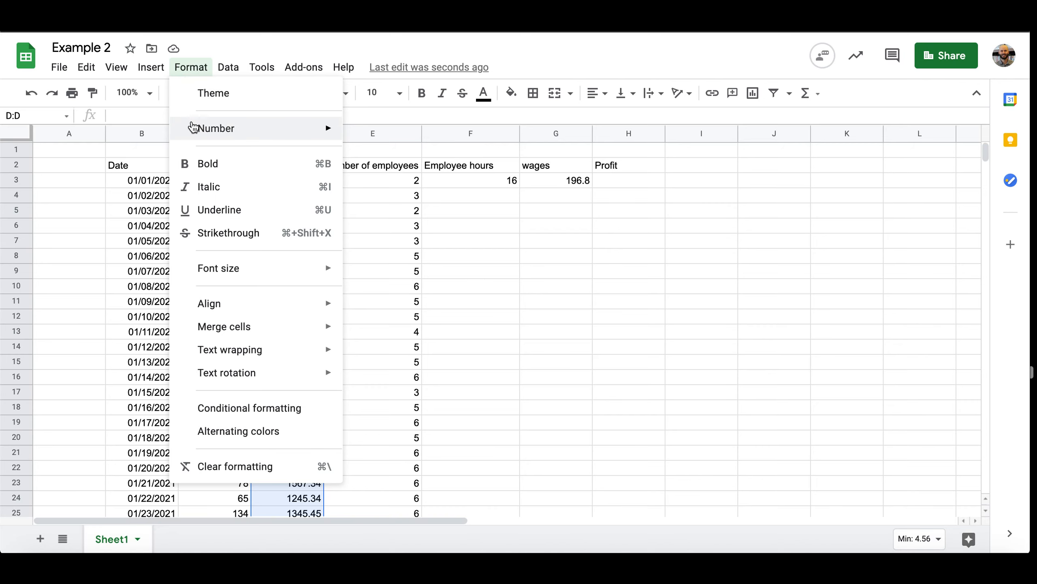
pyautogui.moveTo(193, 128)
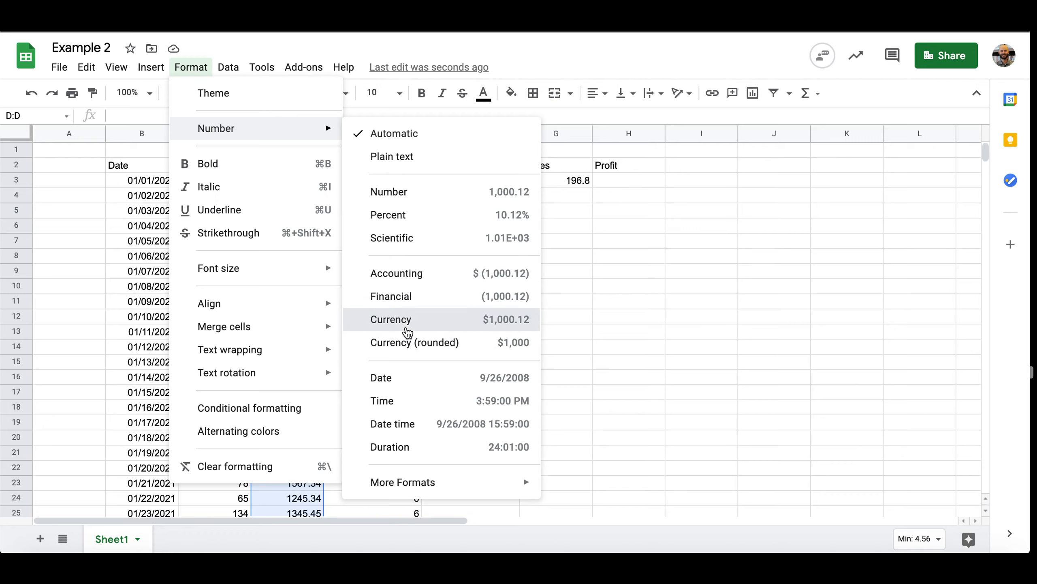
pyautogui.click(406, 329)
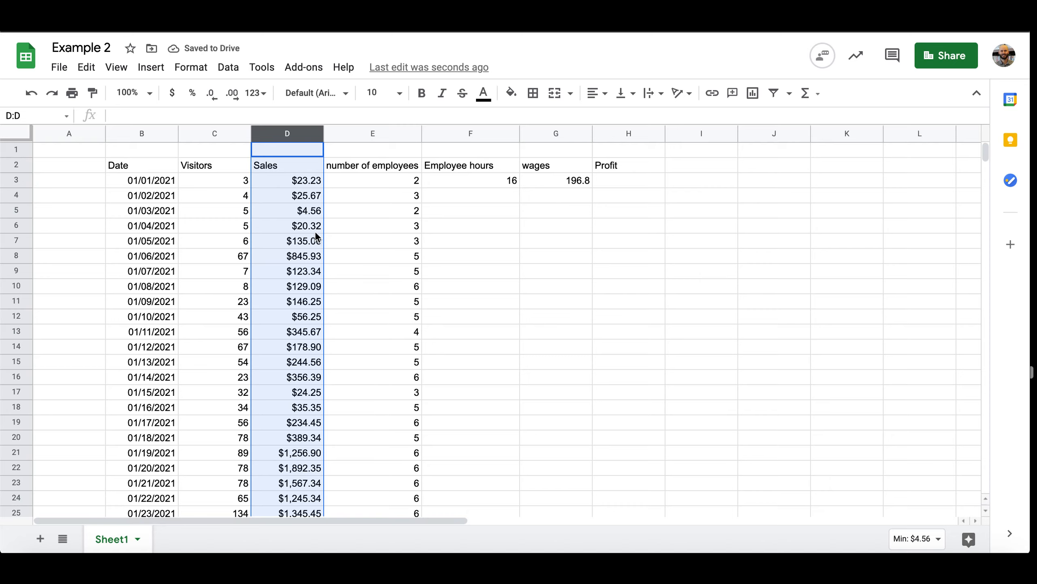
pyautogui.click(339, 258)
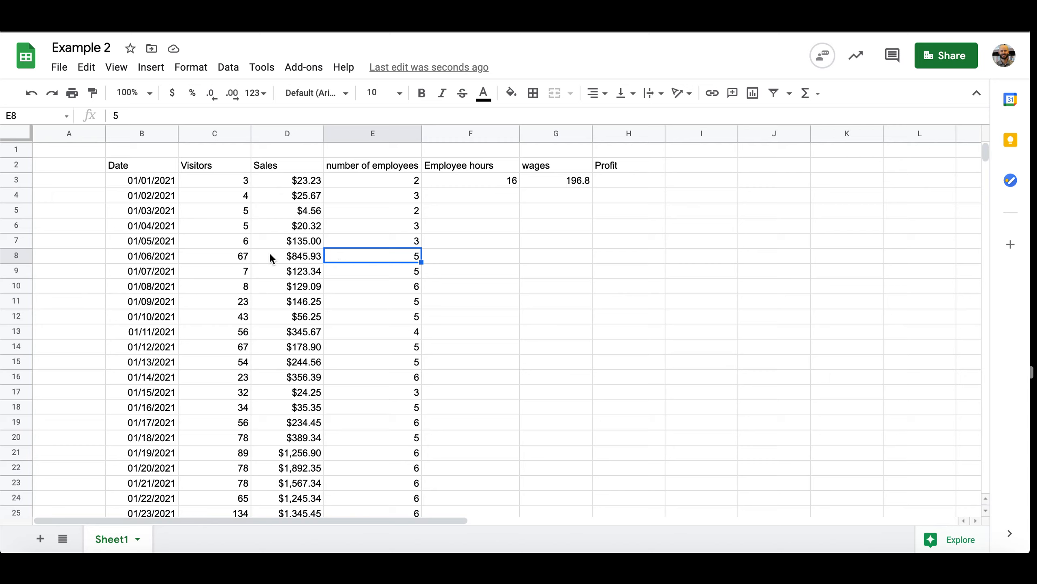
pyautogui.scroll(-3, 269, 255)
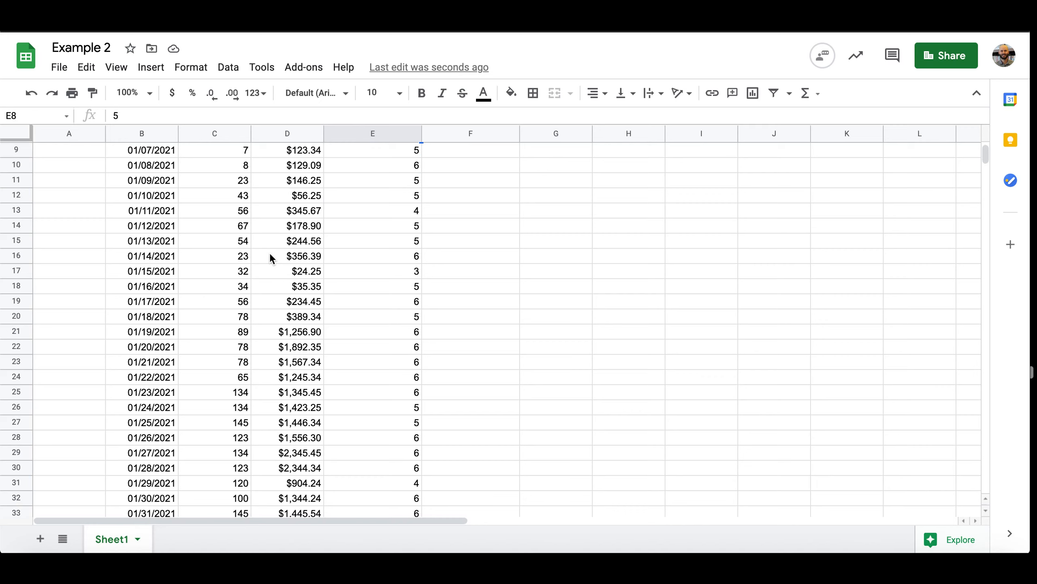
pyautogui.scroll(5, 270, 256)
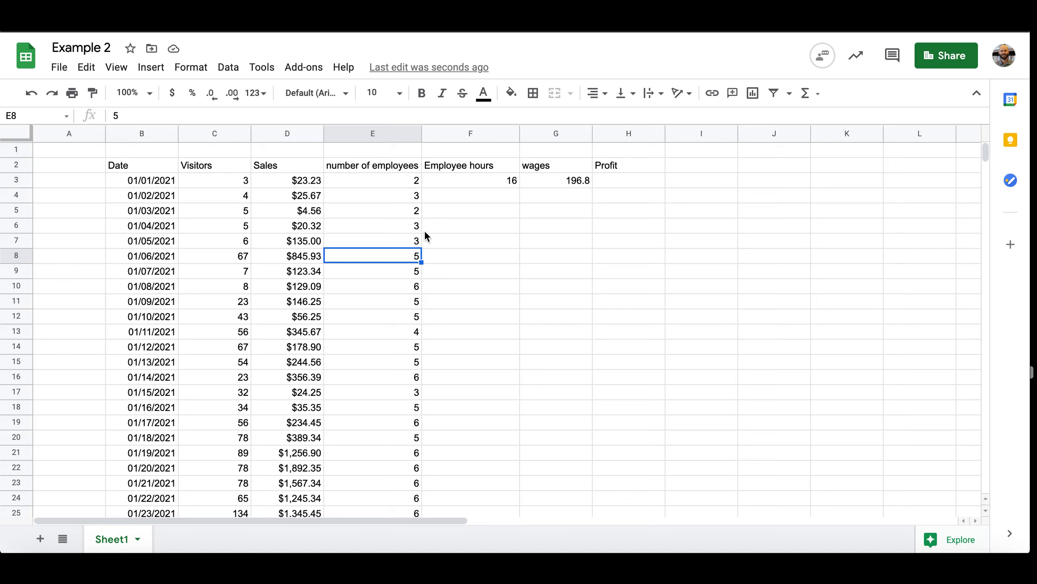
# Copy the Employee hours formula in F3 down through F33 so every date row is calculated
pyautogui.click(471, 182)
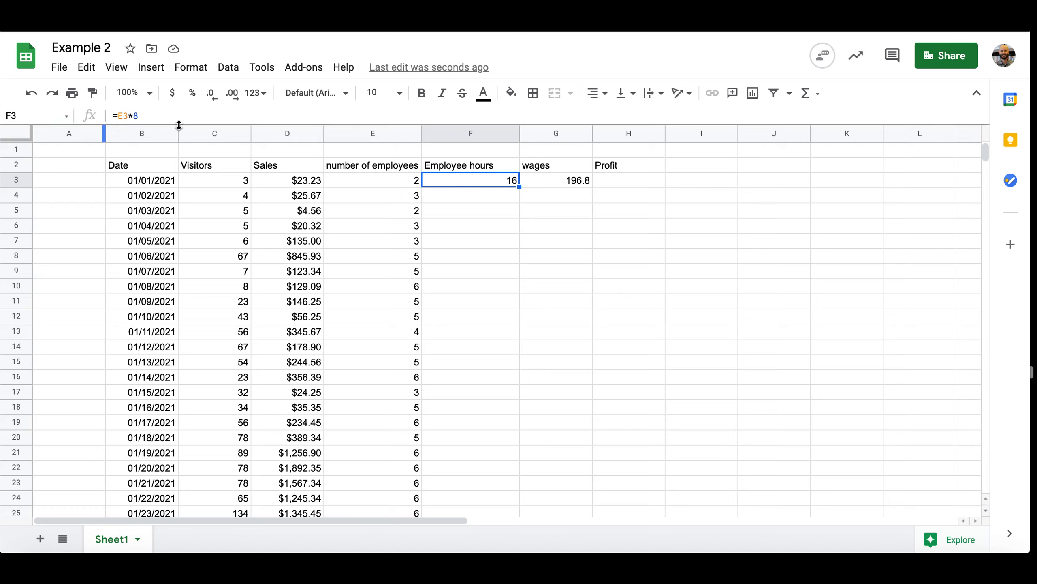
pyautogui.click(376, 184)
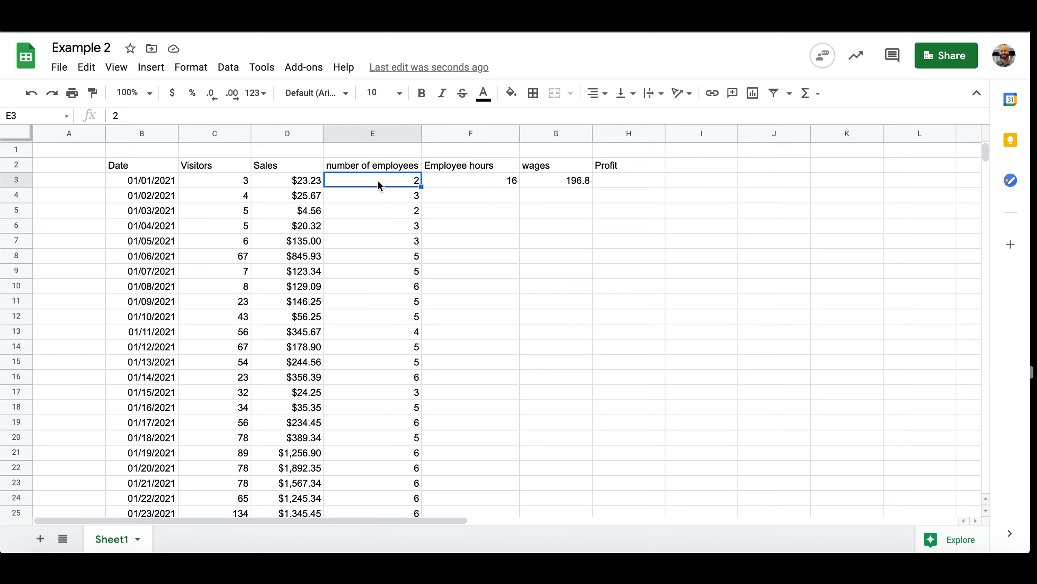
pyautogui.click(437, 185)
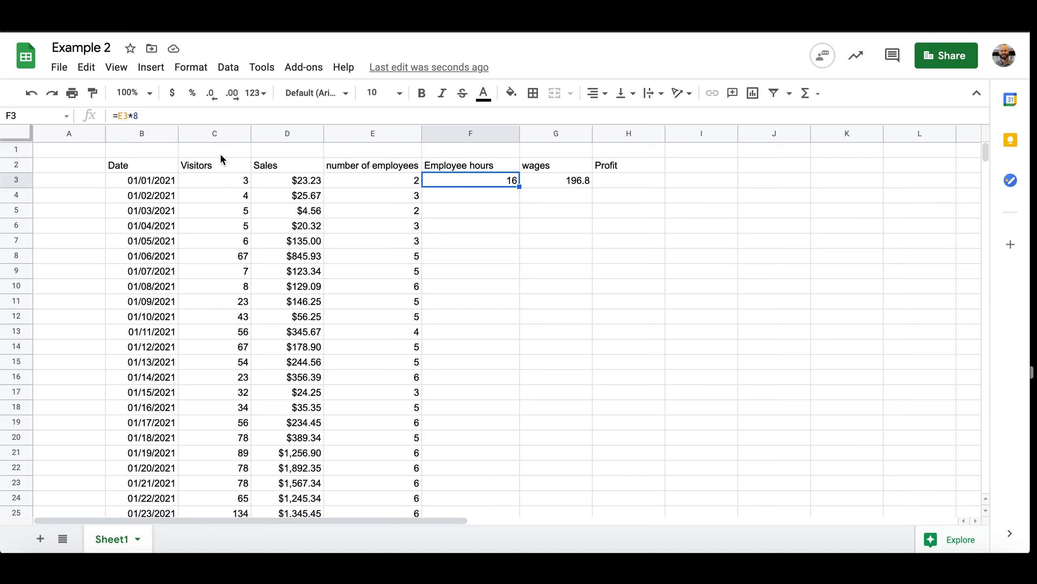
pyautogui.click(408, 182)
pyautogui.click(434, 183)
pyautogui.moveTo(520, 186); pyautogui.dragTo(454, 198)
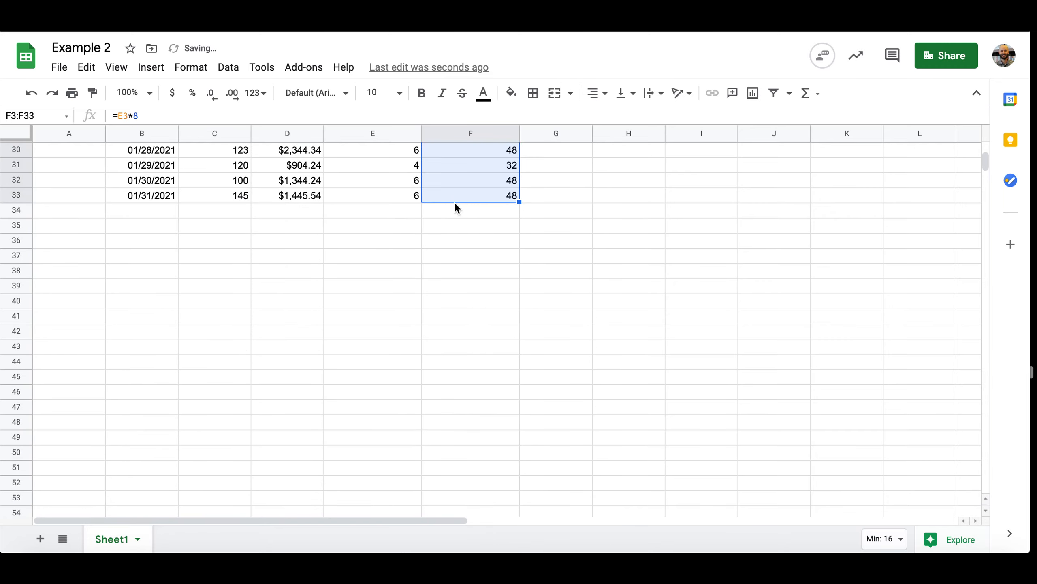
pyautogui.scroll(5, 513, 339)
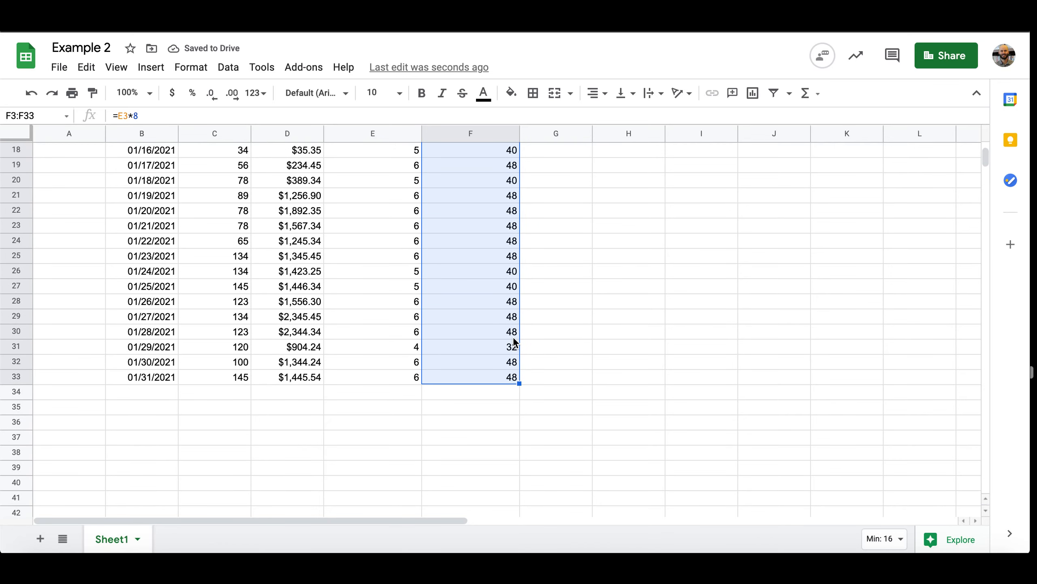
pyautogui.scroll(7, 514, 341)
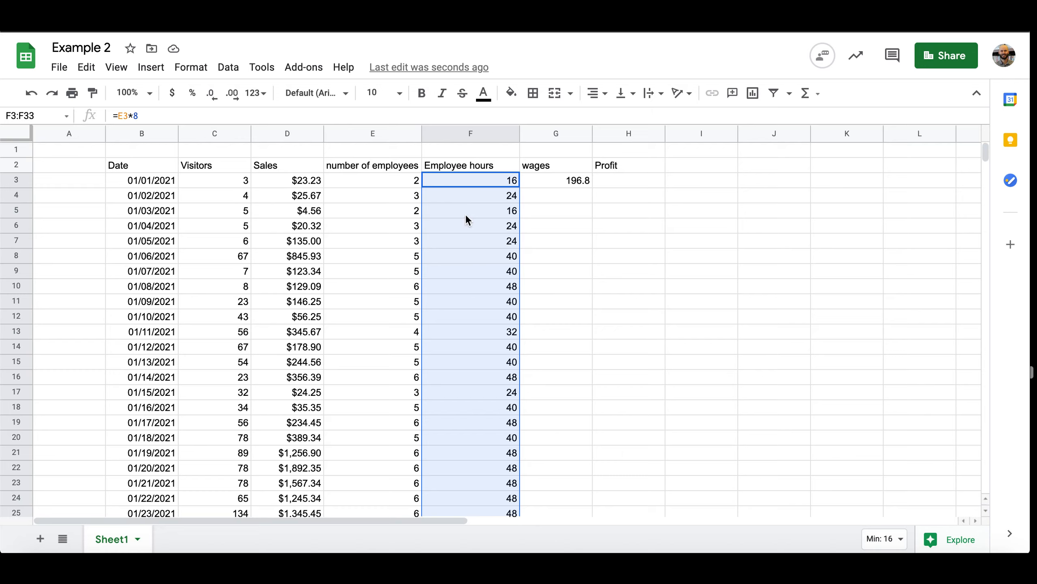
pyautogui.click(463, 227)
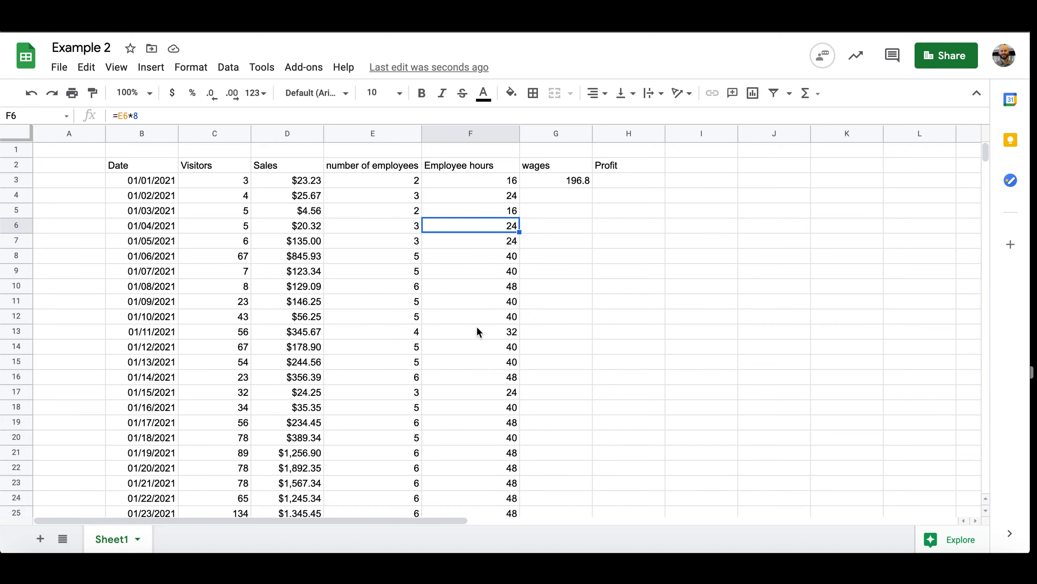
pyautogui.scroll(-5, 477, 329)
pyautogui.scroll(5, 478, 328)
# Copy the wages formula in G3 down through G33 for all date rows
pyautogui.click(550, 181)
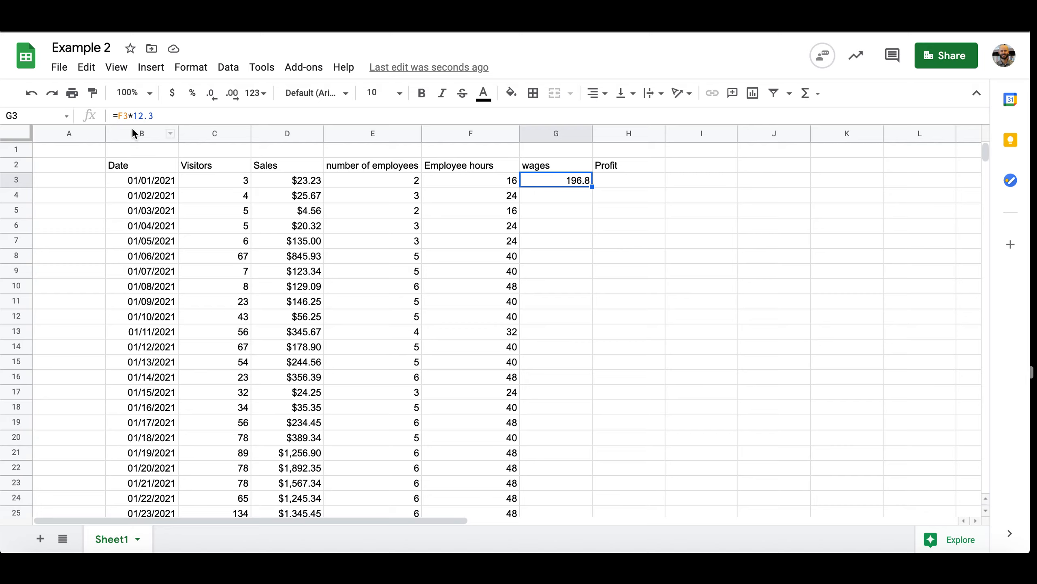
pyautogui.click(496, 182)
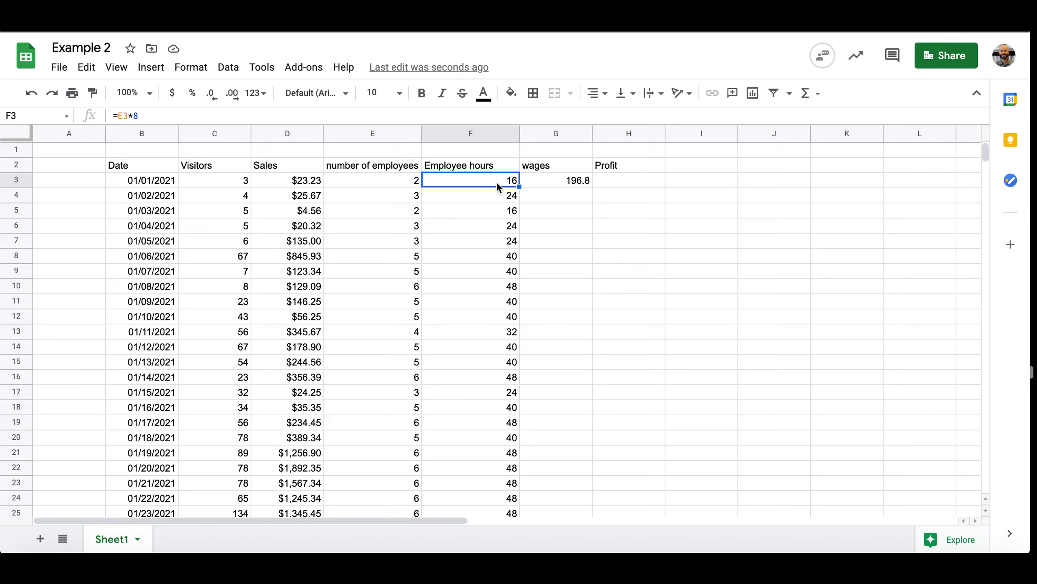
pyautogui.click(532, 180)
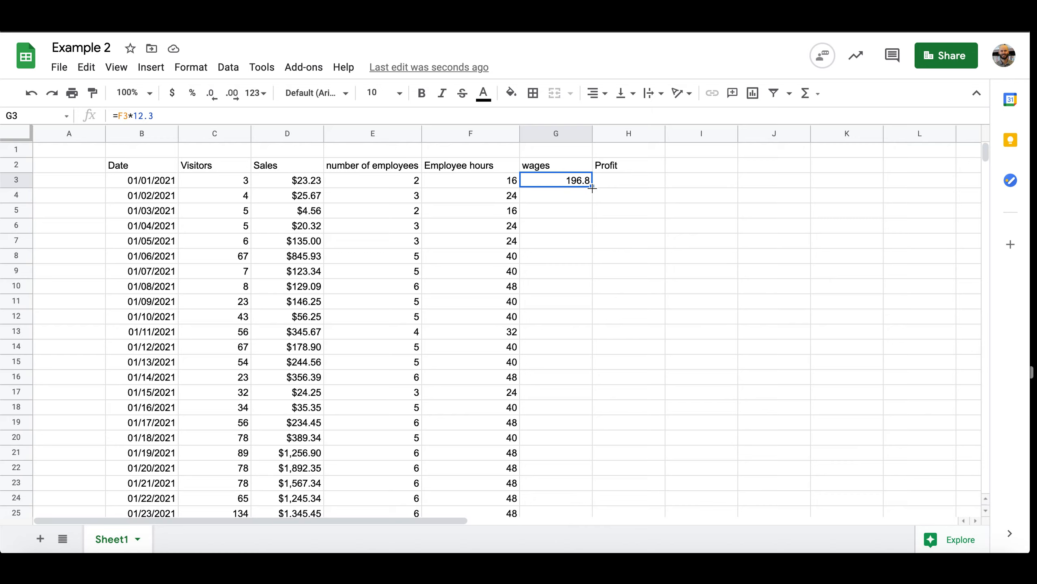
pyautogui.moveTo(591, 187); pyautogui.dragTo(579, 450)
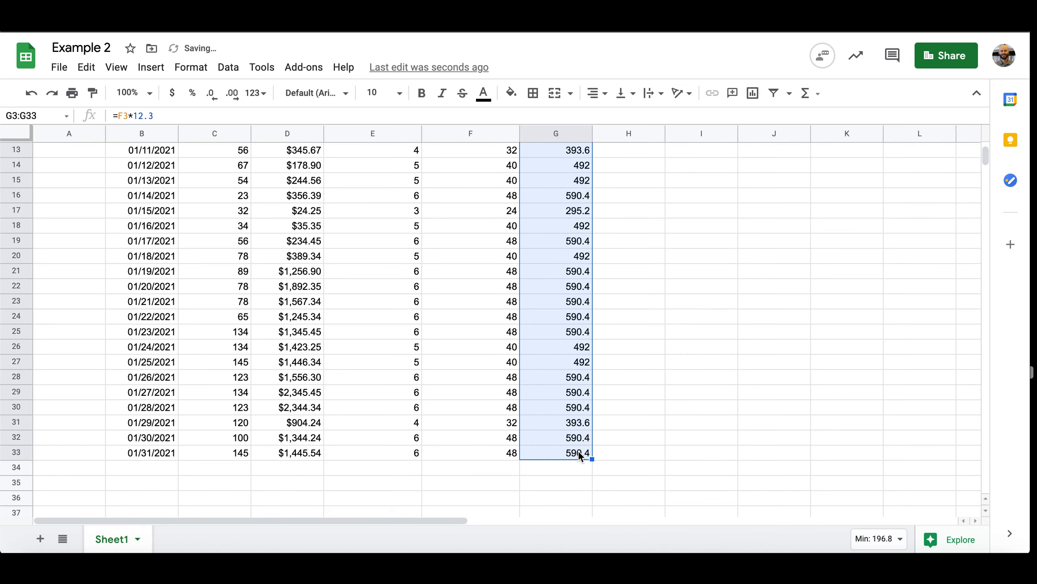
pyautogui.scroll(6, 633, 383)
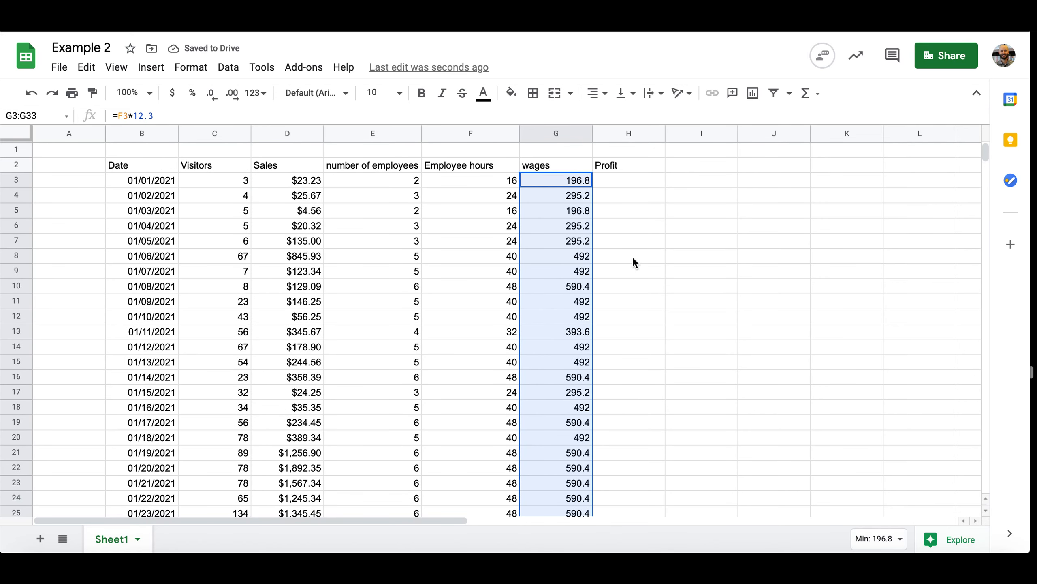
# Calculate Profit in H3 as sales minus wages with =D3-G3, and fill the formula down through H33
pyautogui.click(630, 186)
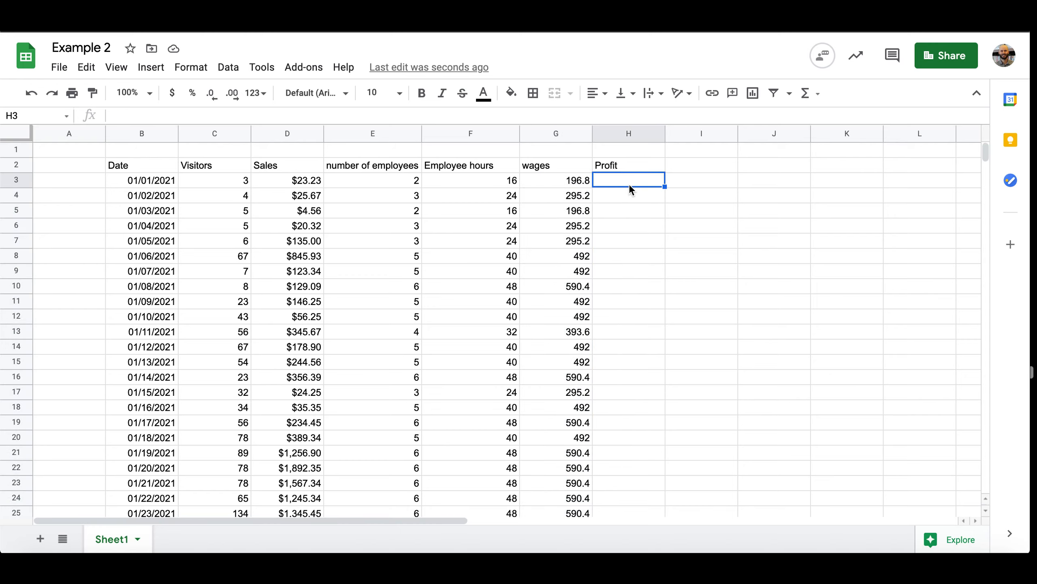
pyautogui.click(580, 185)
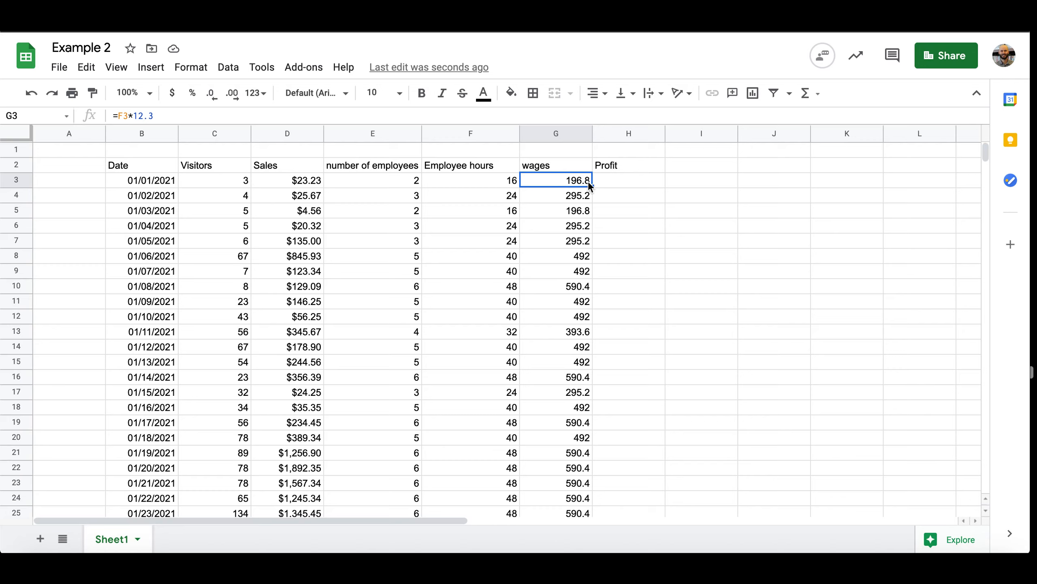
pyautogui.click(611, 186)
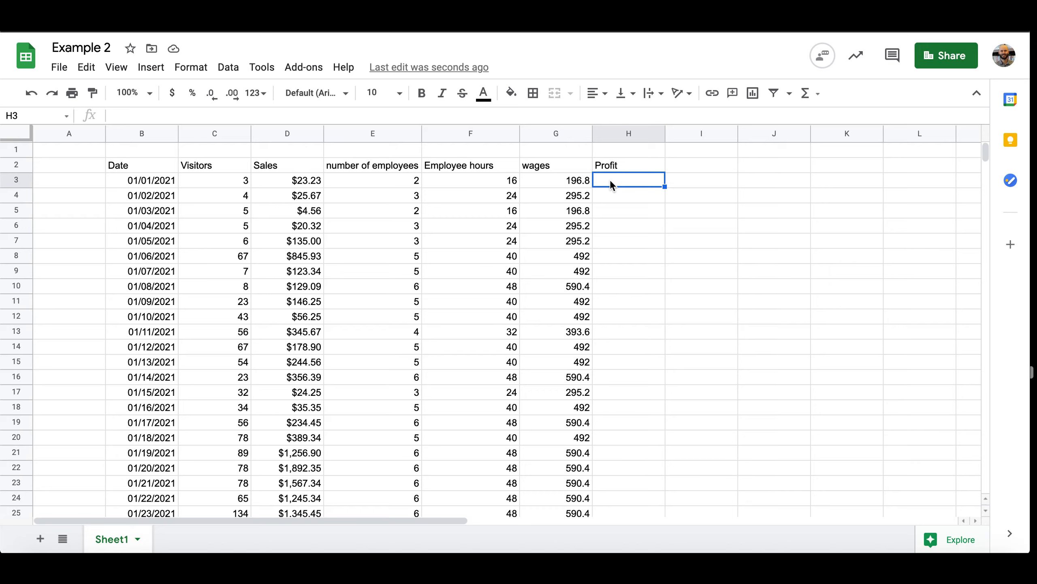
pyautogui.write('=')
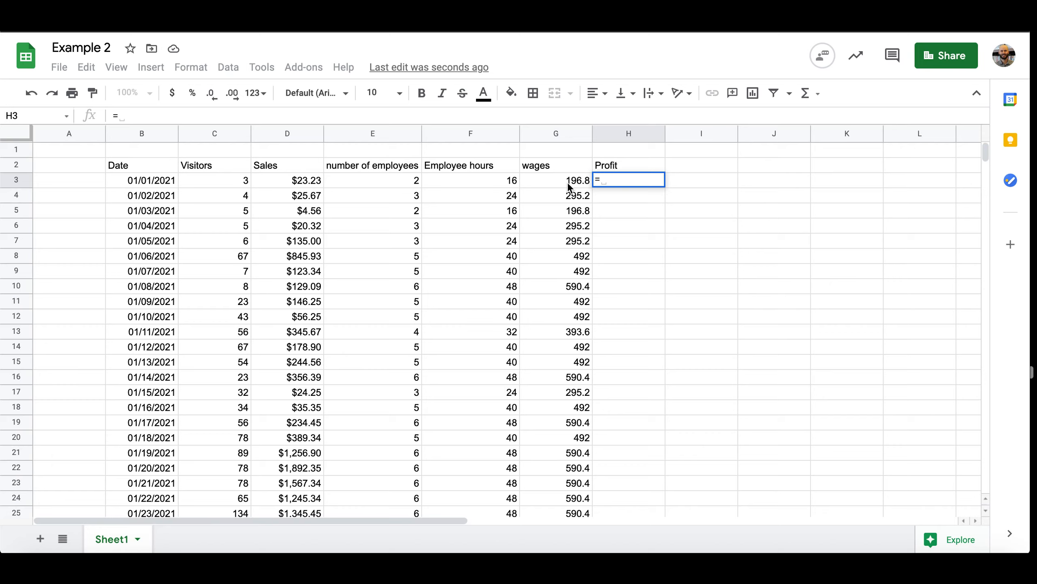
pyautogui.click(295, 182)
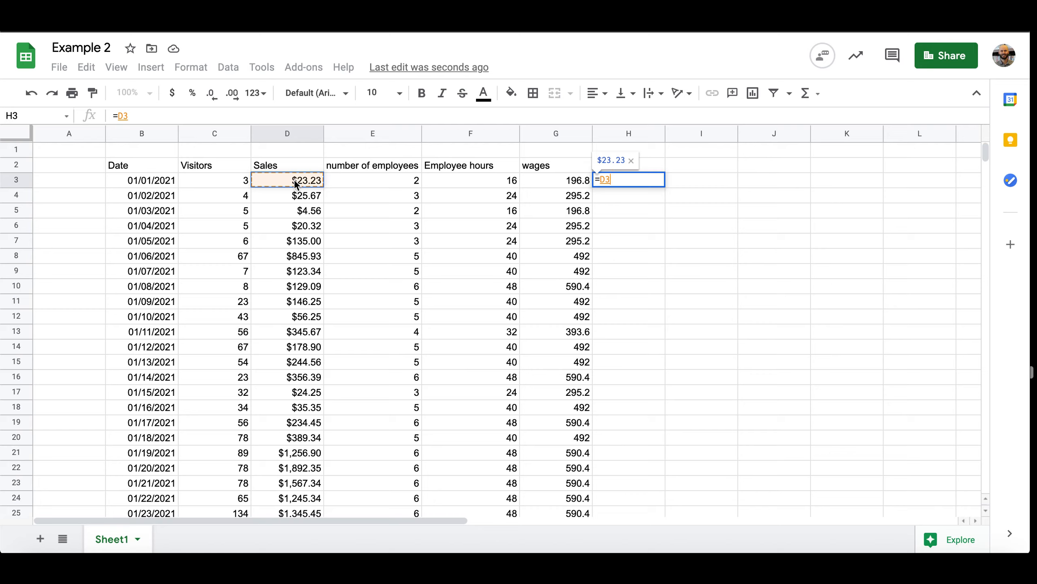
pyautogui.write('-')
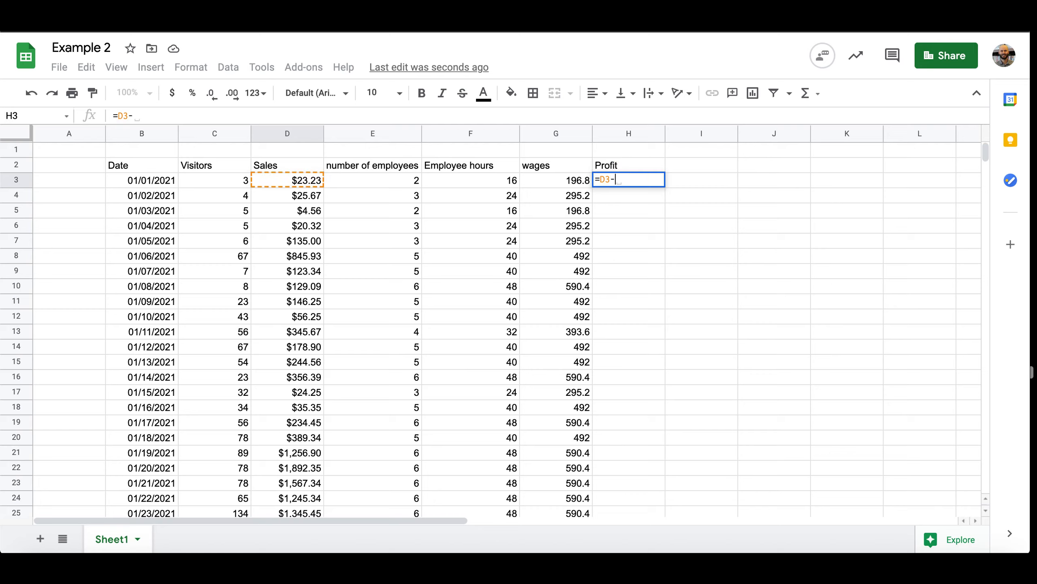
pyautogui.click(557, 179)
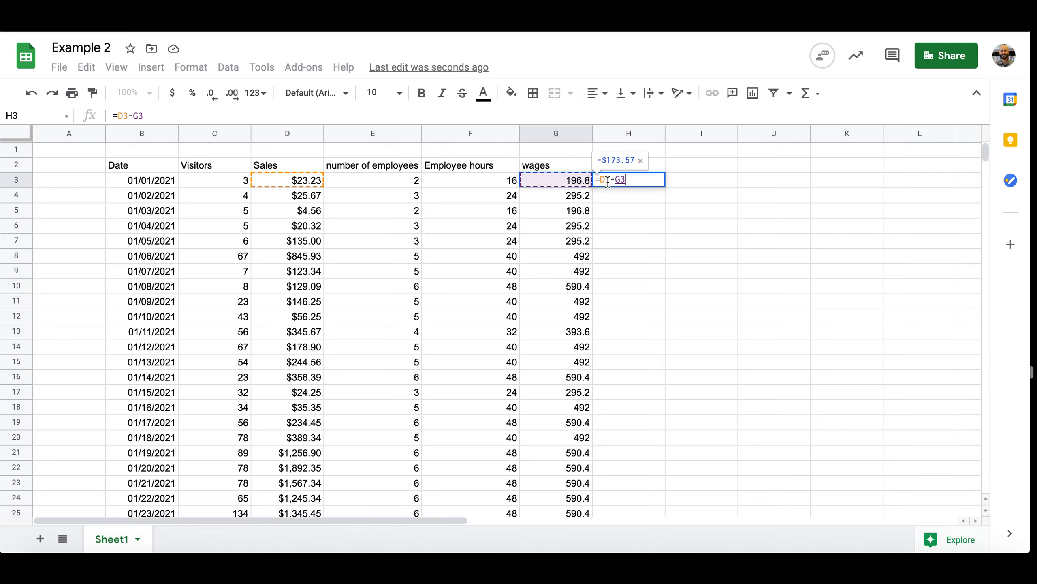
pyautogui.press('Return')
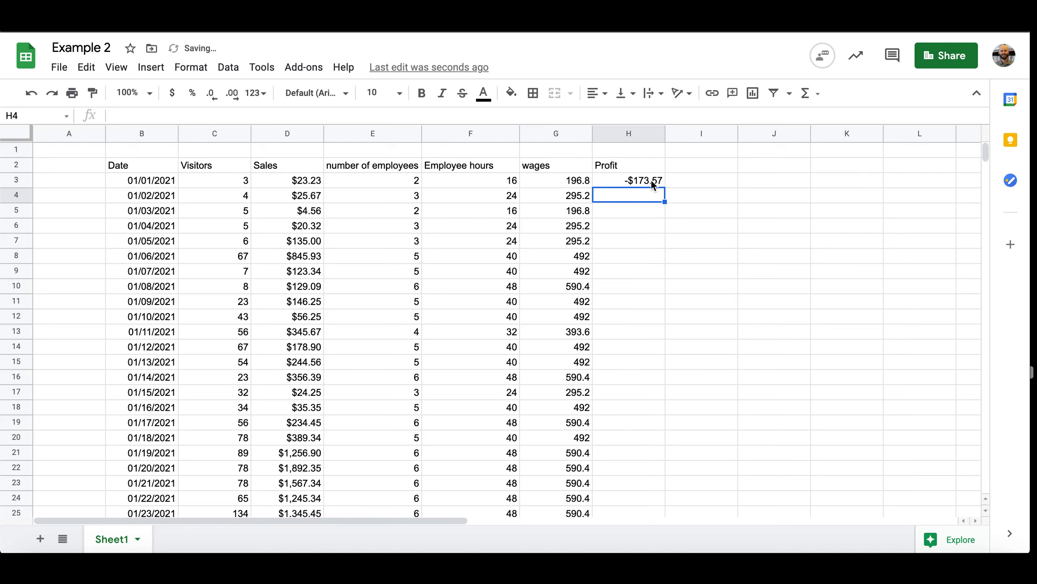
pyautogui.click(652, 182)
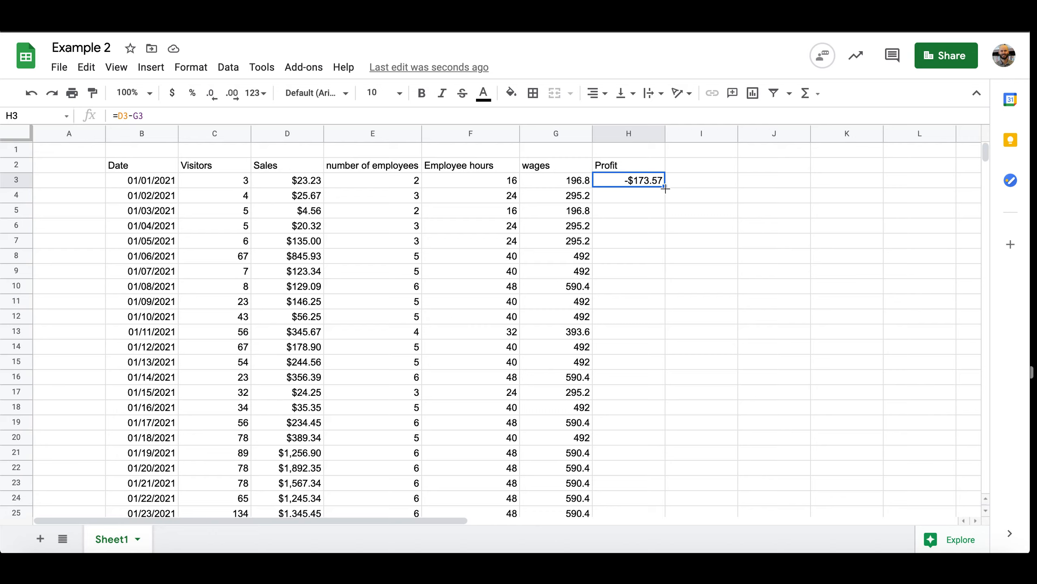
pyautogui.moveTo(666, 189); pyautogui.dragTo(621, 229)
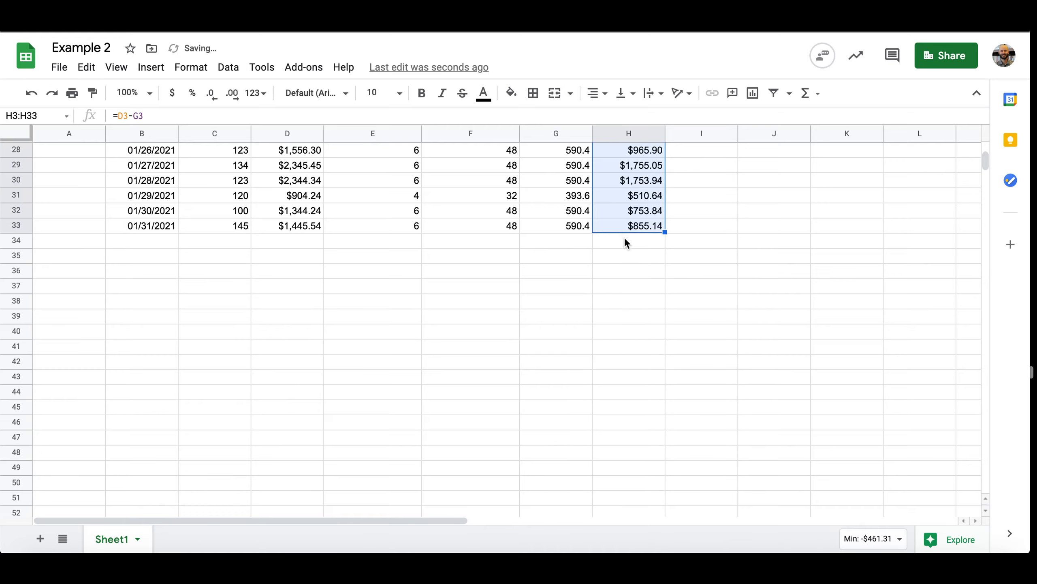
# Total the daily profits in H34 with the formula =SUM(H3:H33)
pyautogui.click(639, 276)
pyautogui.scroll(2, 639, 277)
pyautogui.scroll(10, 639, 277)
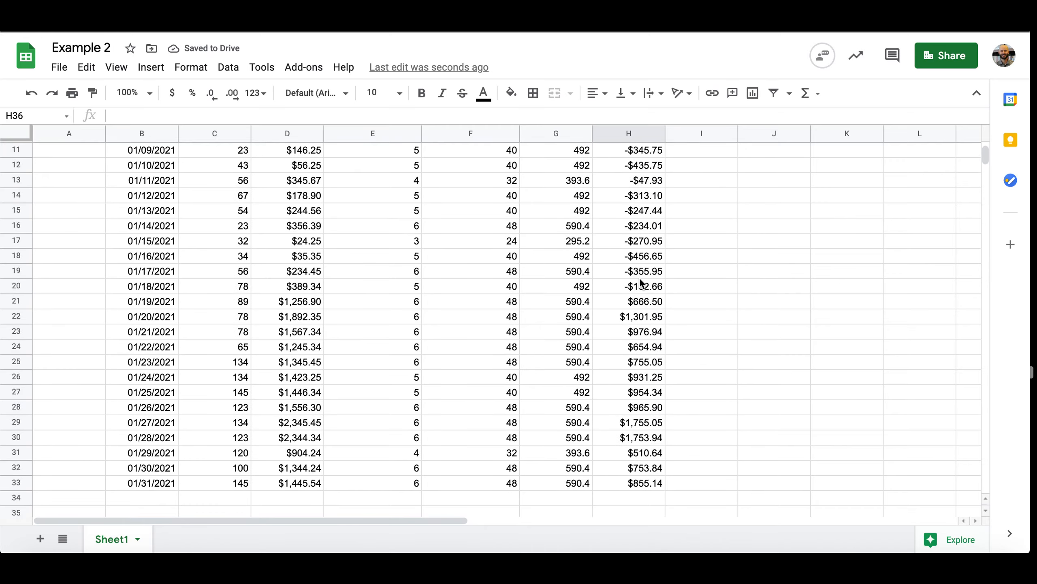
pyautogui.scroll(-4, 640, 281)
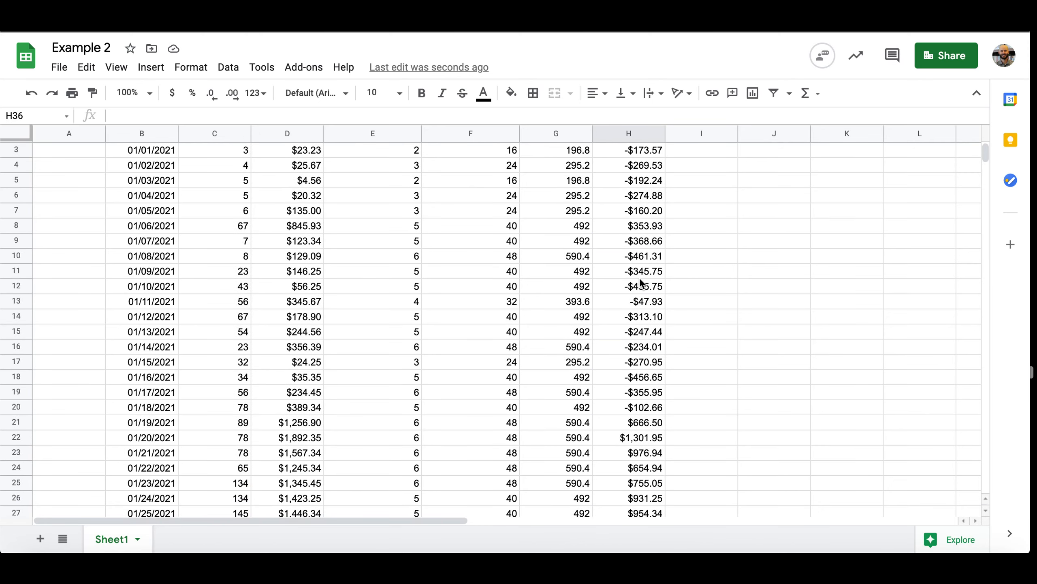
pyautogui.scroll(-3, 639, 278)
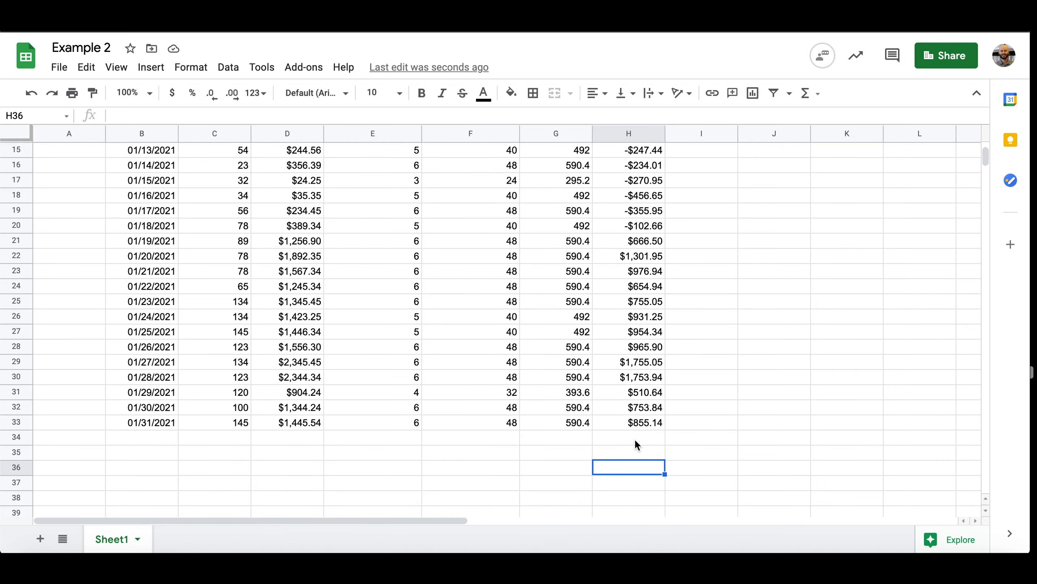
pyautogui.click(635, 439)
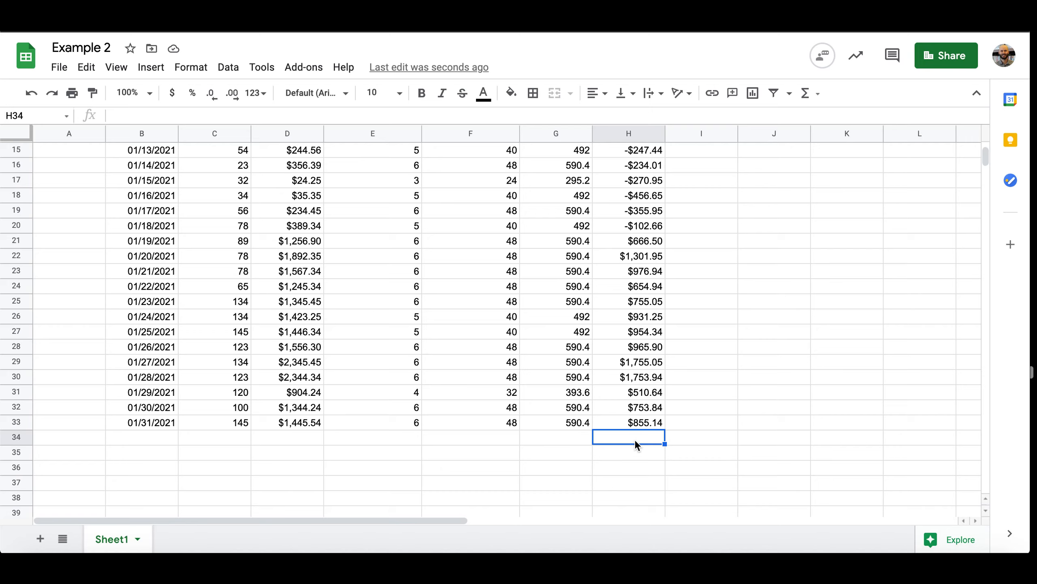
pyautogui.write('=')
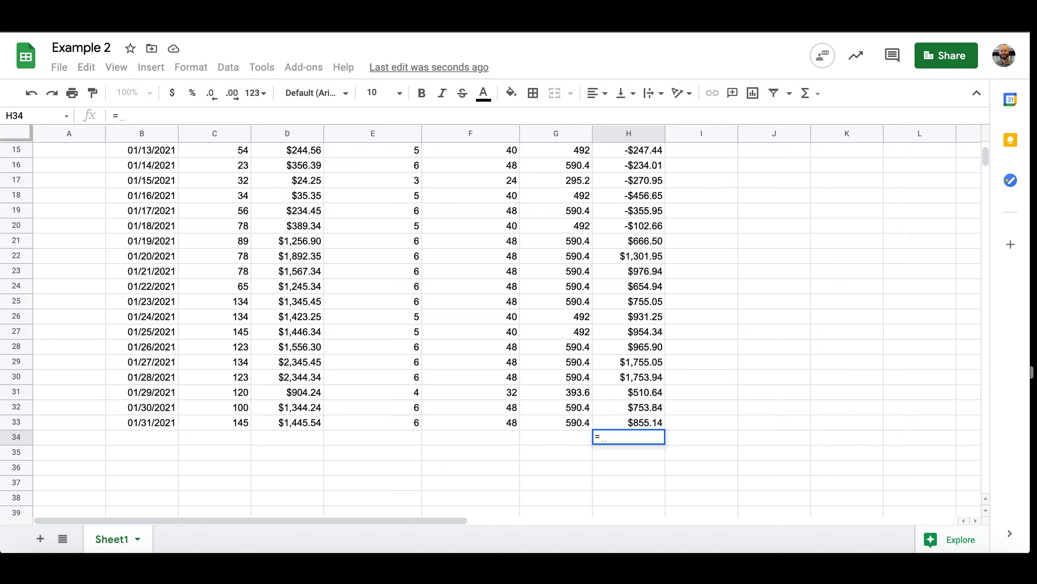
pyautogui.write('sum')
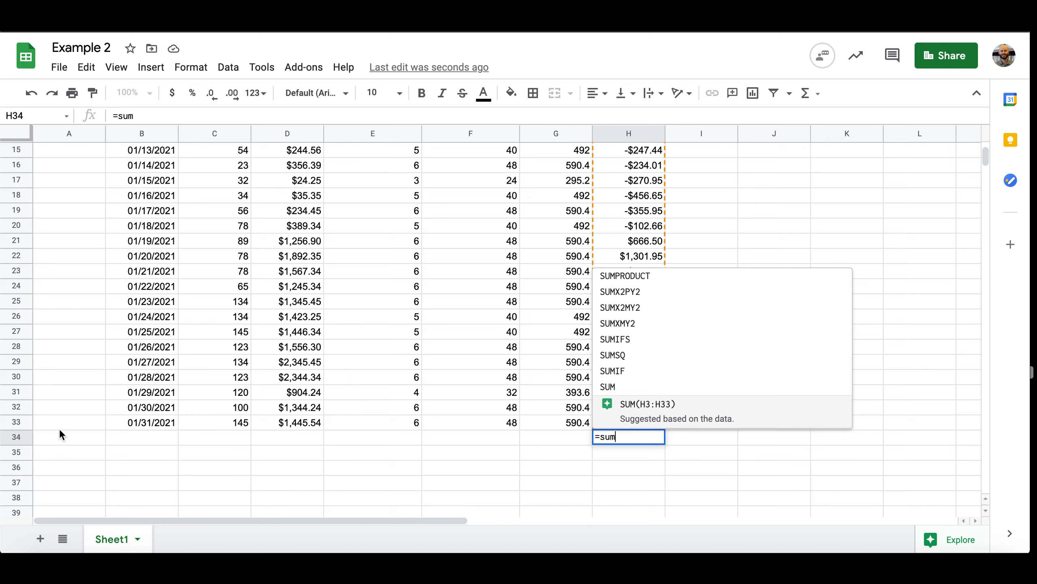
pyautogui.click(664, 415)
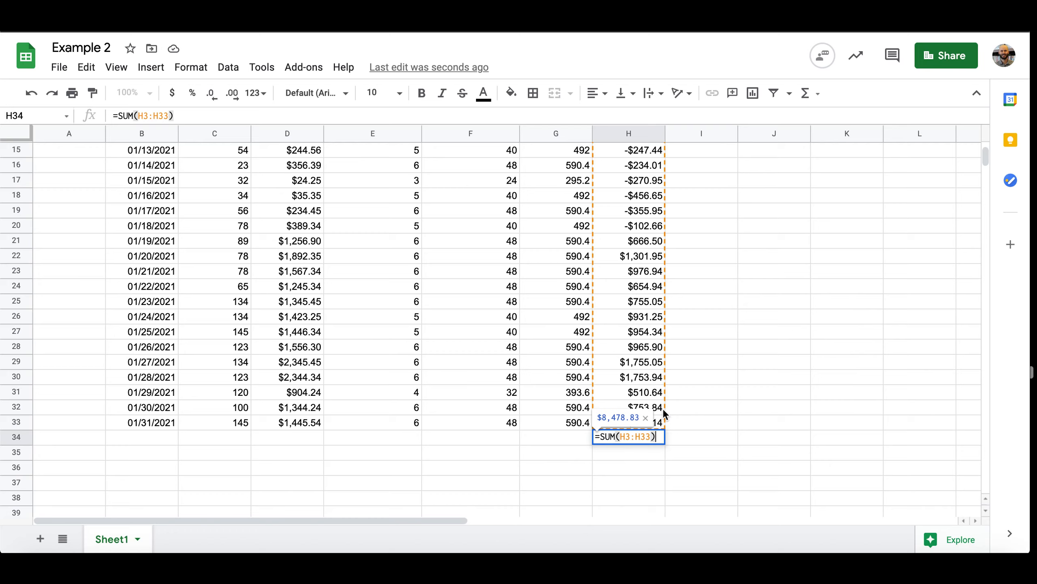
pyautogui.press('Return')
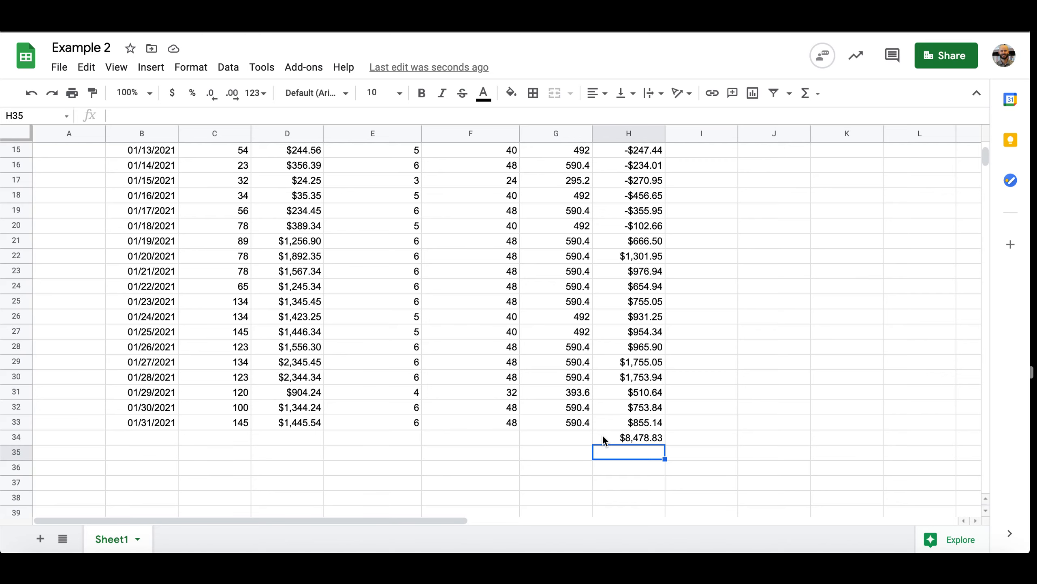
# Copy the Profit column including its header, cells H2:H33, leaving out the total
pyautogui.scroll(4, 634, 413)
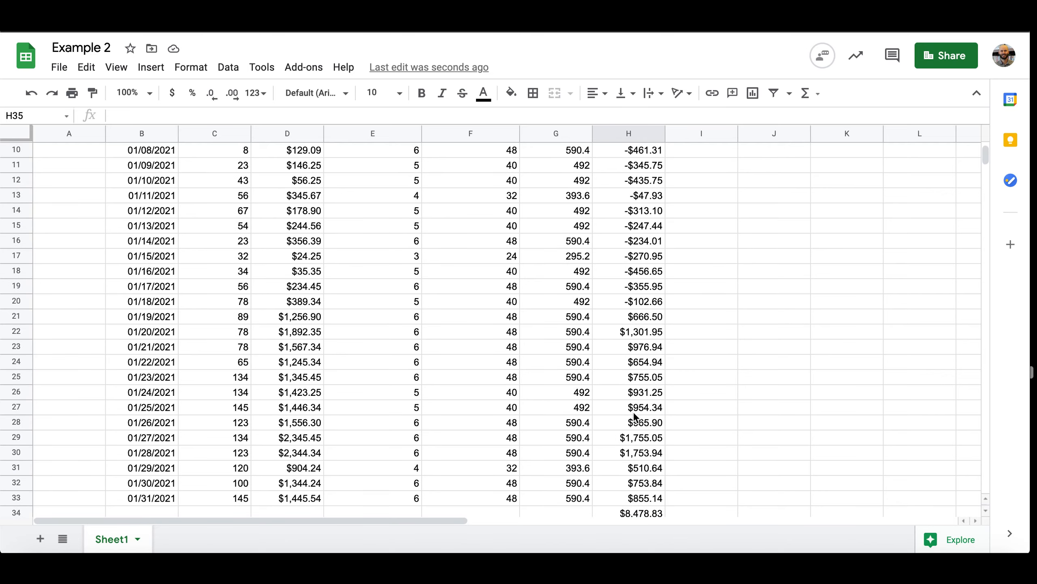
pyautogui.scroll(4, 634, 413)
pyautogui.click(774, 225)
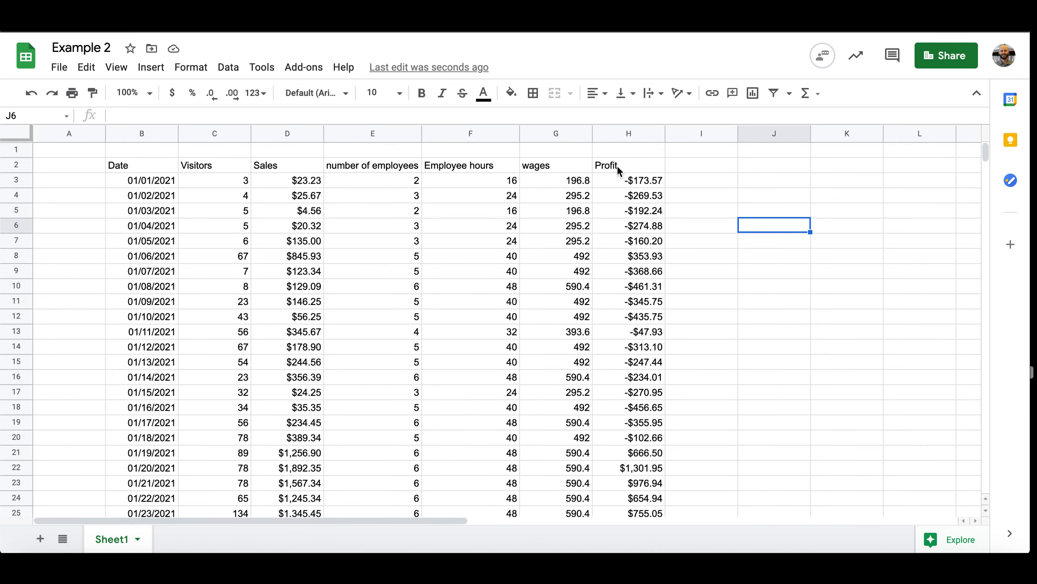
pyautogui.moveTo(618, 166); pyautogui.dragTo(631, 410)
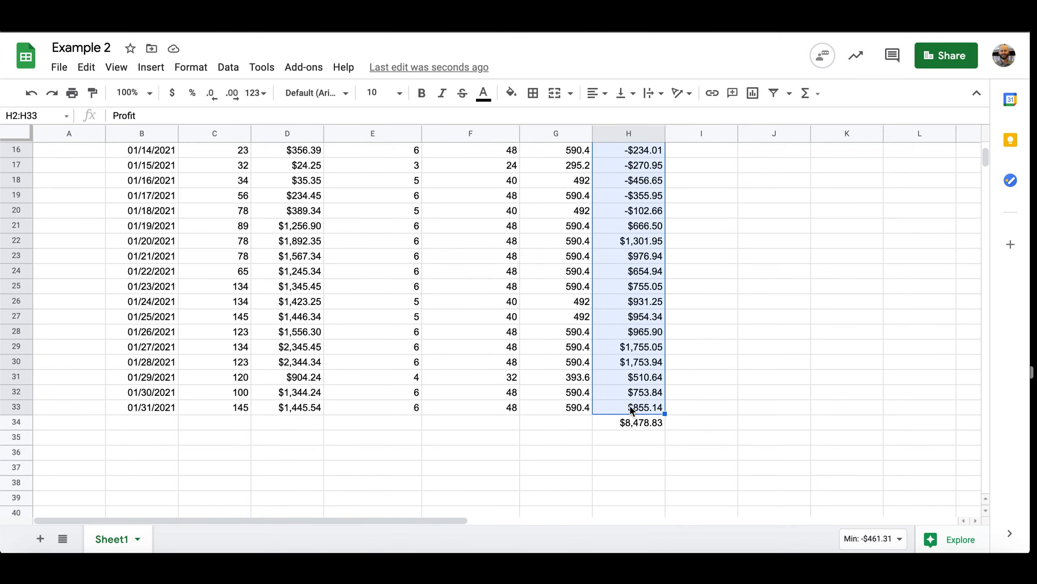
pyautogui.scroll(5, 631, 409)
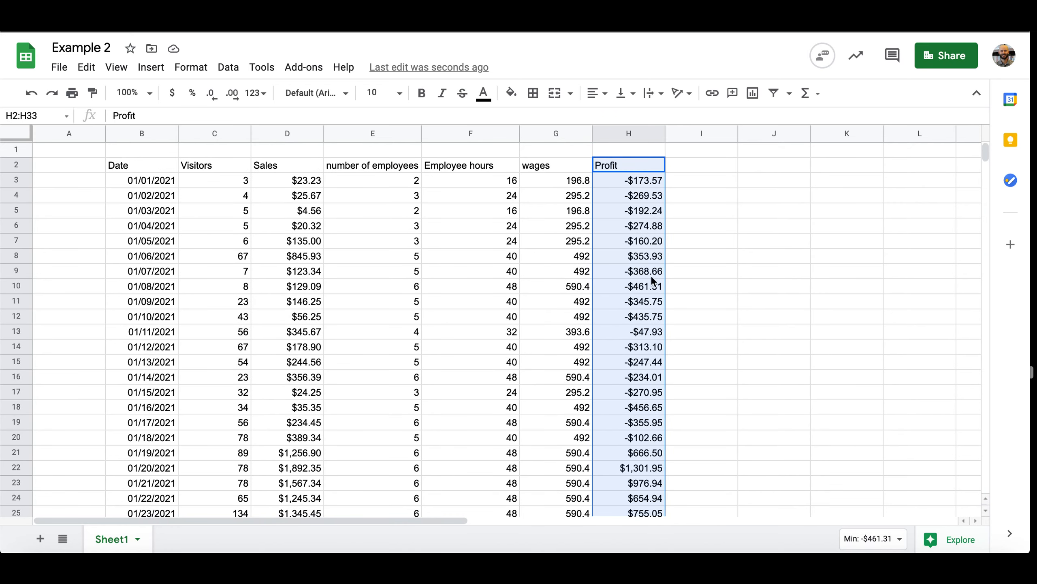
pyautogui.rightClick(620, 165)
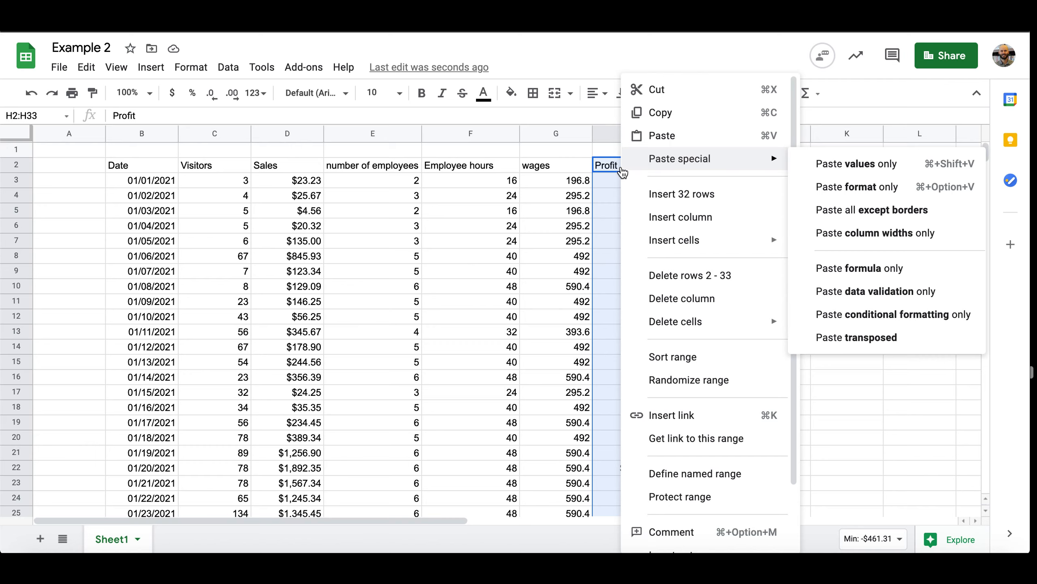
pyautogui.click(664, 113)
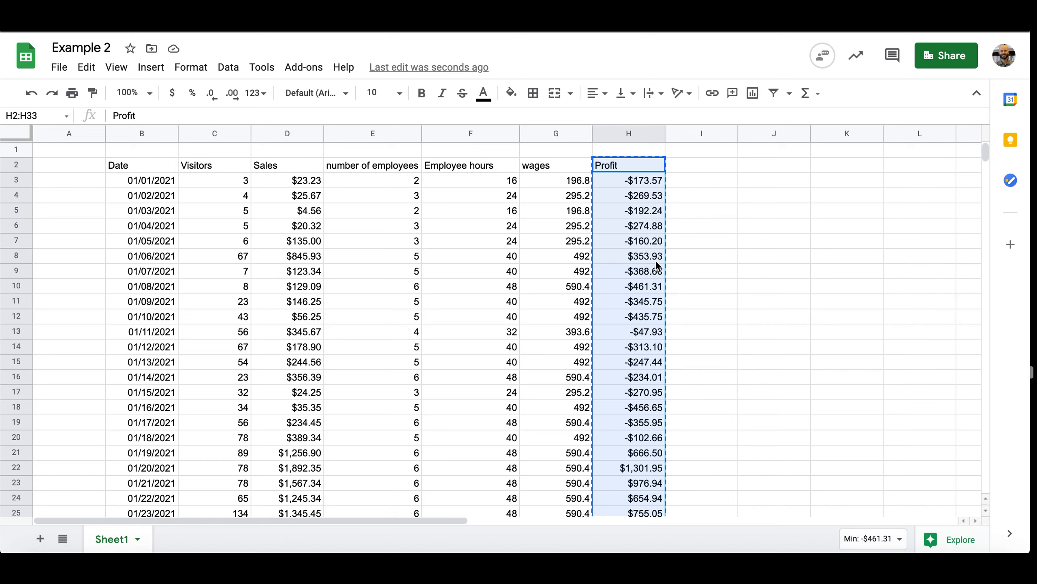
# Paste the copied Profit column as values only, starting in cell J2
pyautogui.click(755, 172)
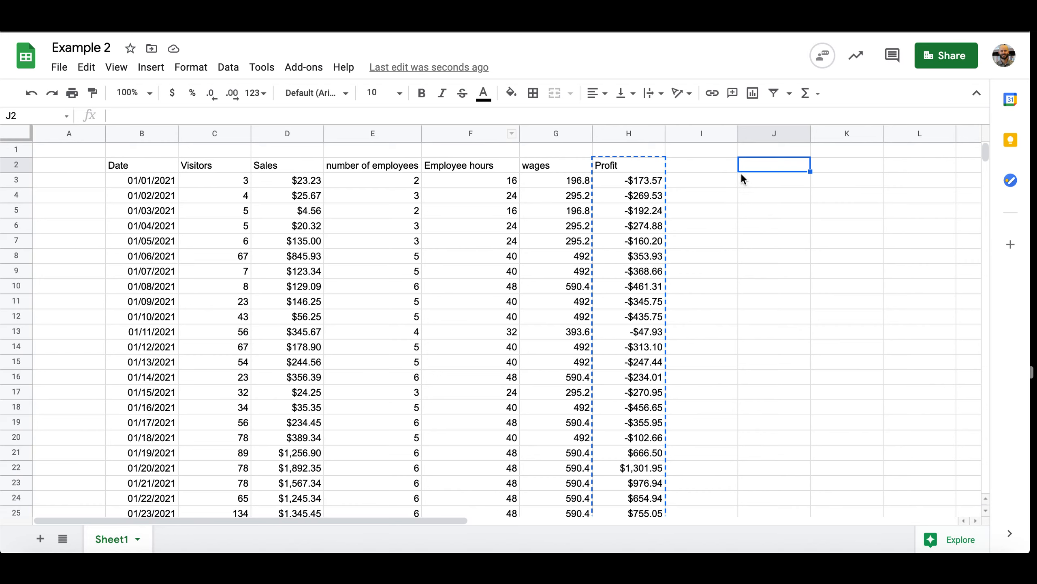
pyautogui.rightClick(749, 169)
pyautogui.moveTo(751, 161)
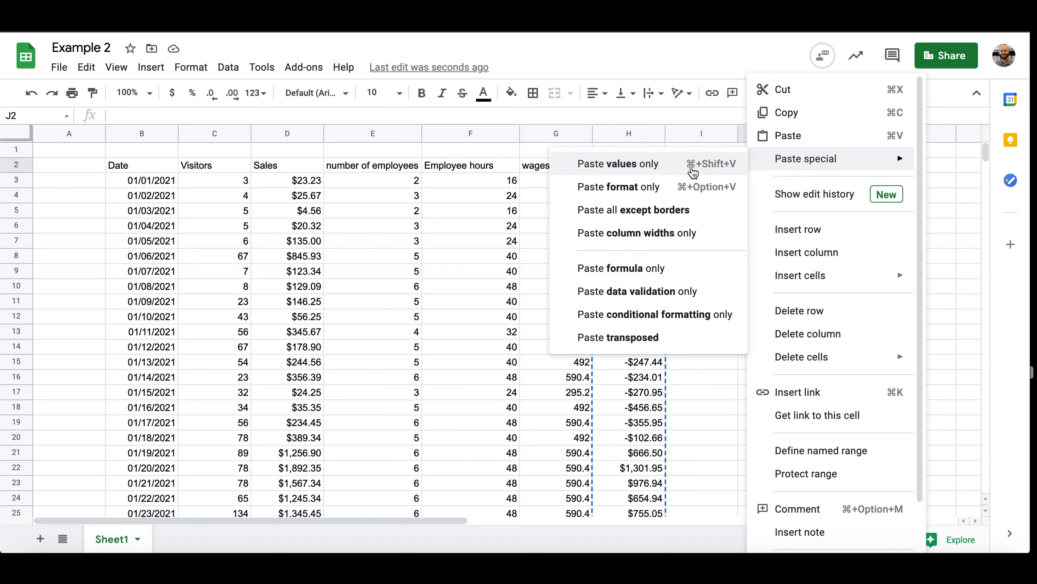
pyautogui.click(693, 164)
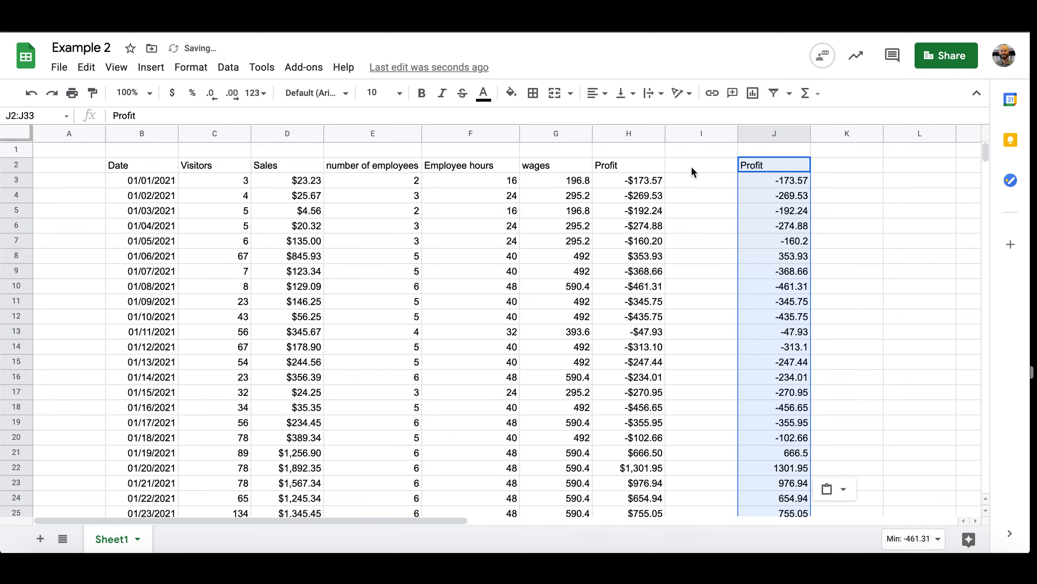
pyautogui.click(696, 213)
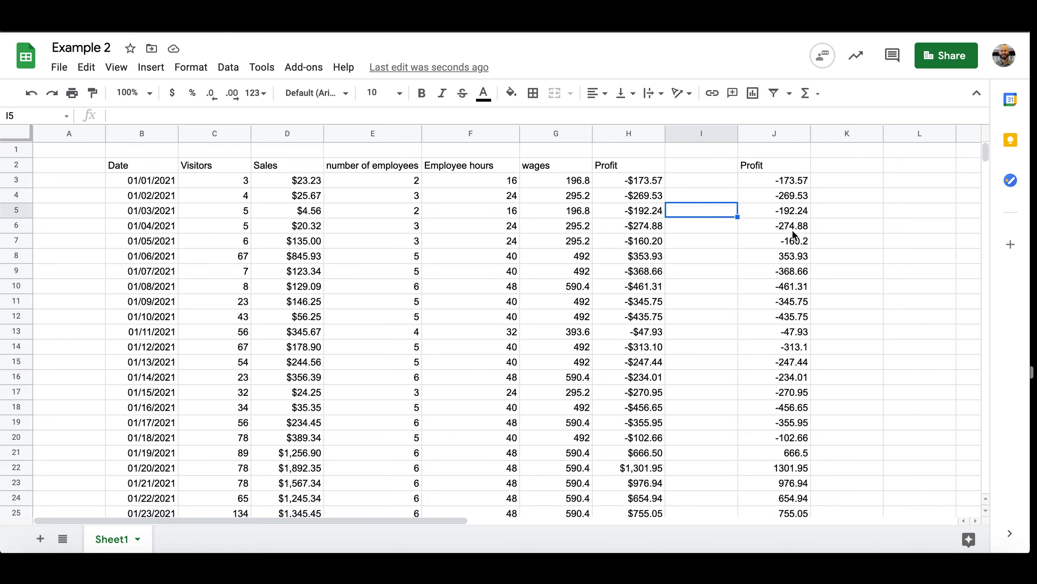
pyautogui.scroll(-3, 788, 293)
pyautogui.scroll(-4, 788, 290)
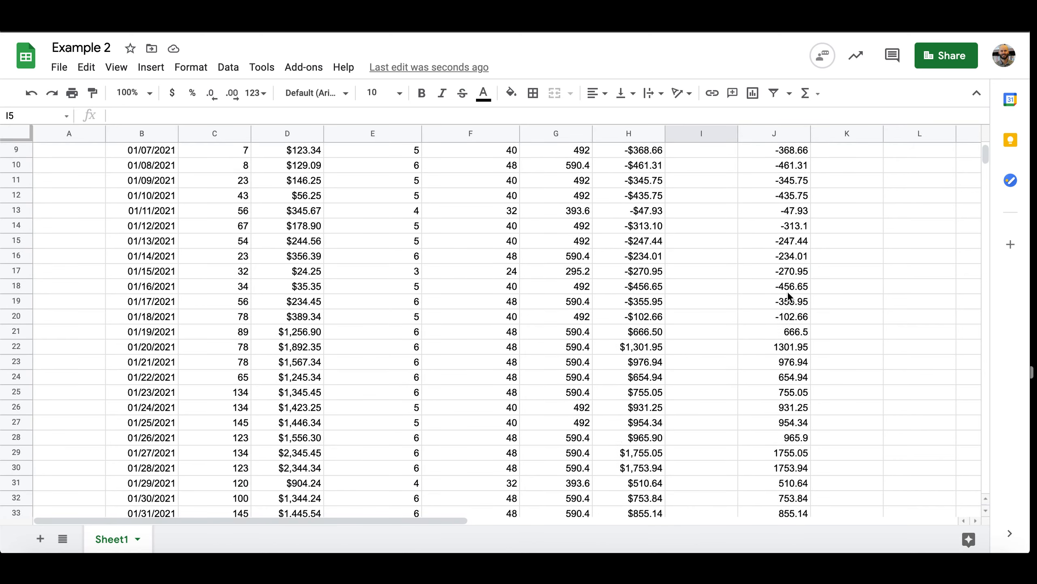
pyautogui.scroll(3, 788, 291)
pyautogui.scroll(3, 787, 290)
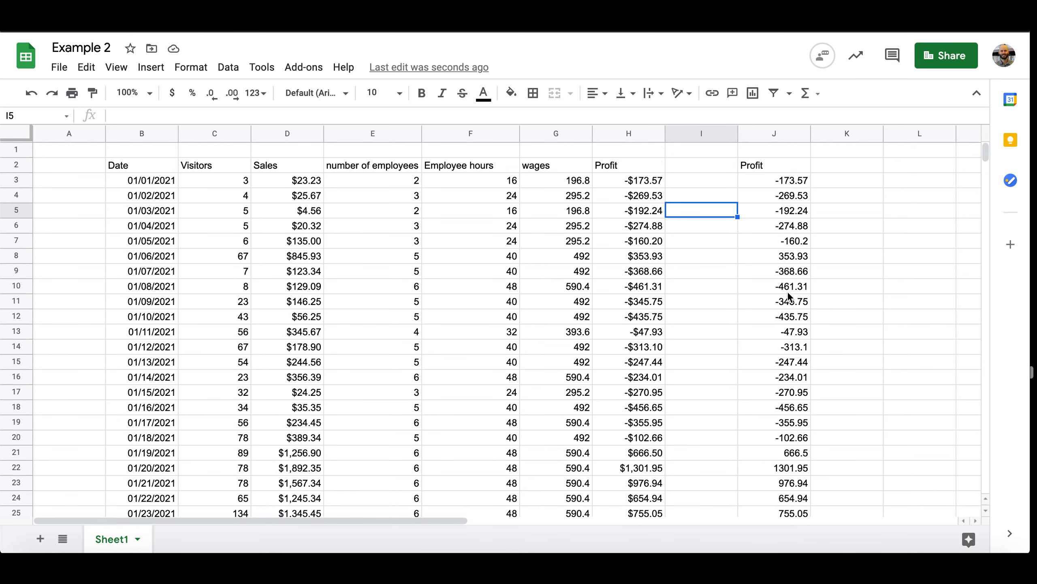
# Copy the values-only Profit column with its header, cells J2:J33
pyautogui.moveTo(778, 165); pyautogui.dragTo(789, 451)
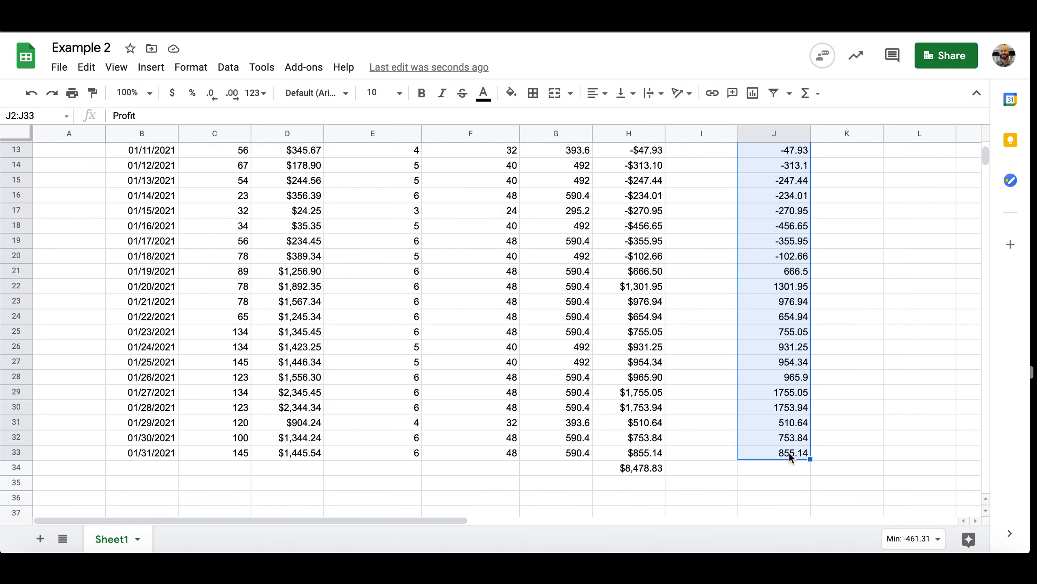
pyautogui.rightClick(790, 451)
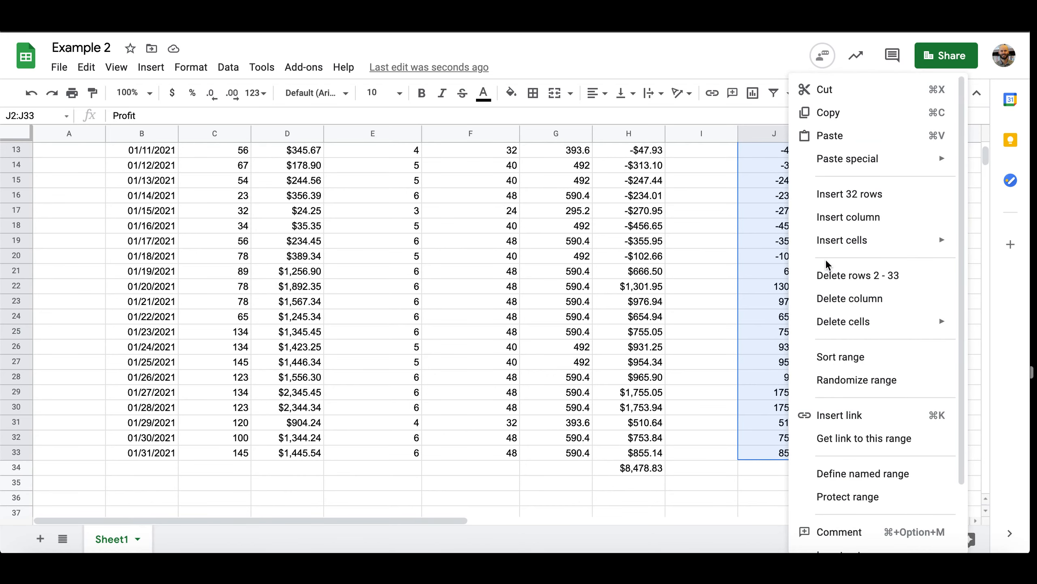
pyautogui.click(829, 112)
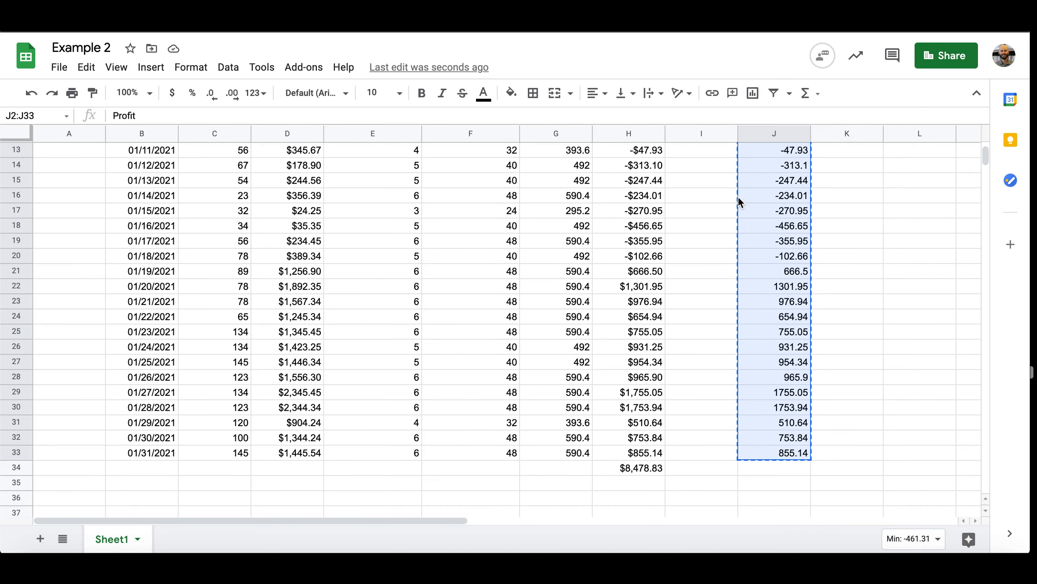
pyautogui.scroll(5, 738, 198)
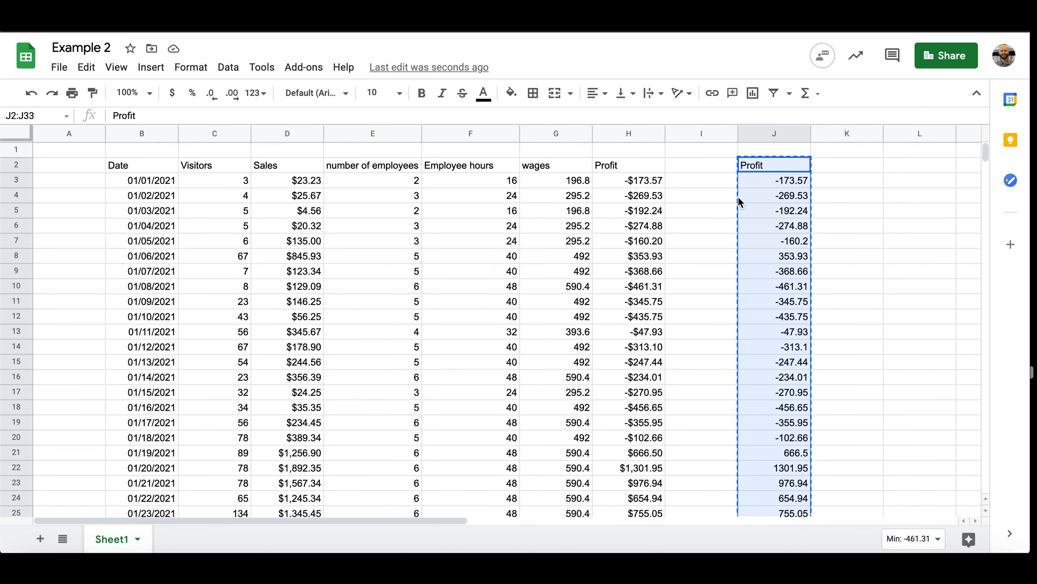
# Paste the copied profit values transposed into a horizontal row starting in cell C38 below the table
pyautogui.scroll(-8, 739, 196)
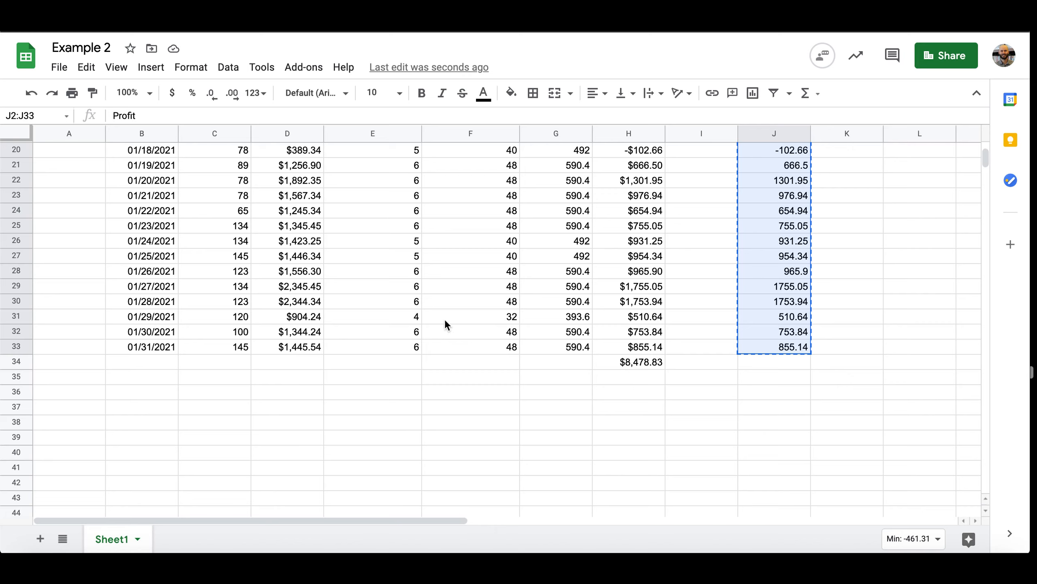
pyautogui.click(215, 426)
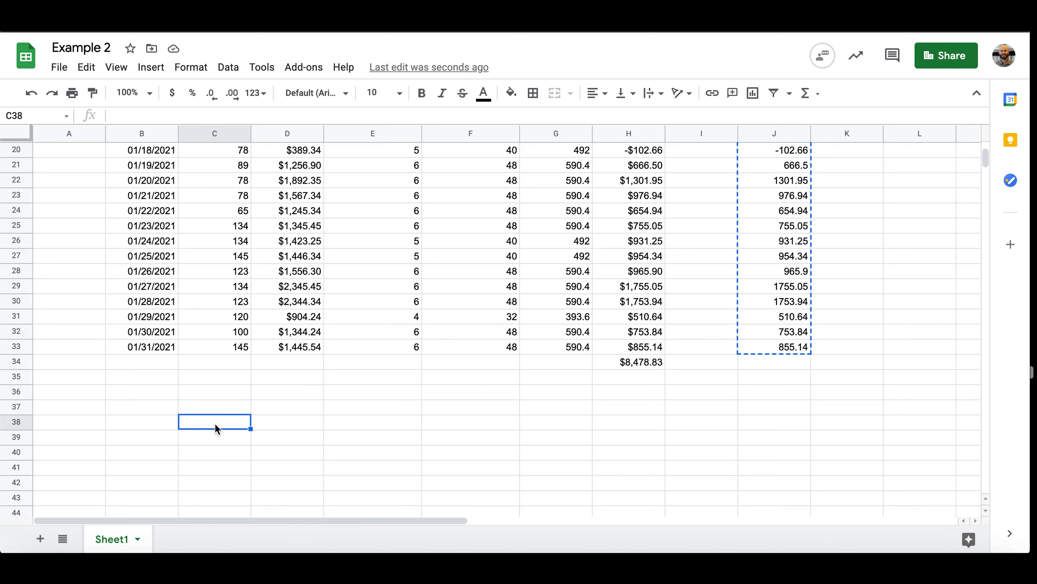
pyautogui.rightClick(215, 424)
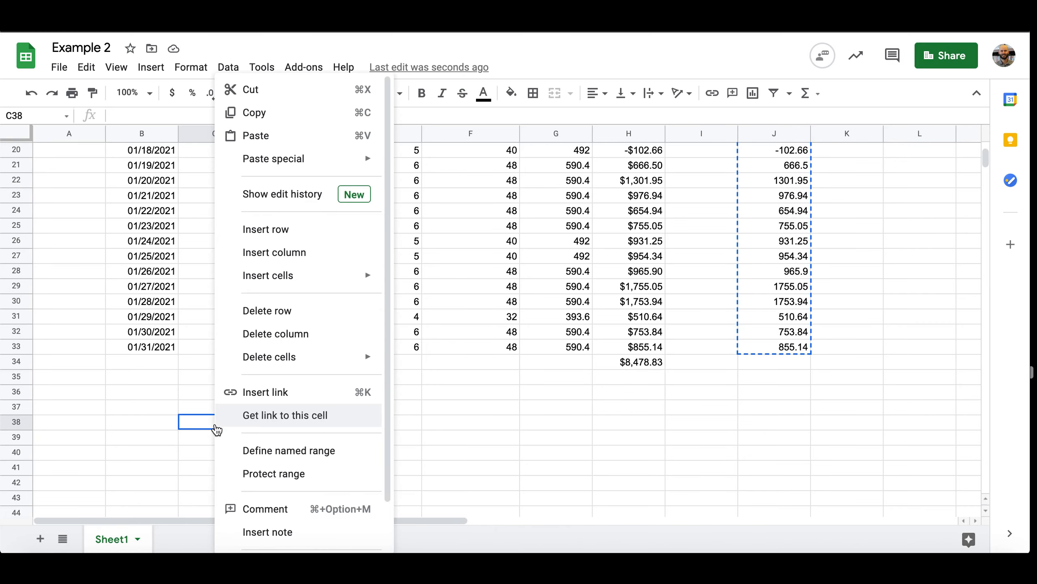
pyautogui.moveTo(289, 172)
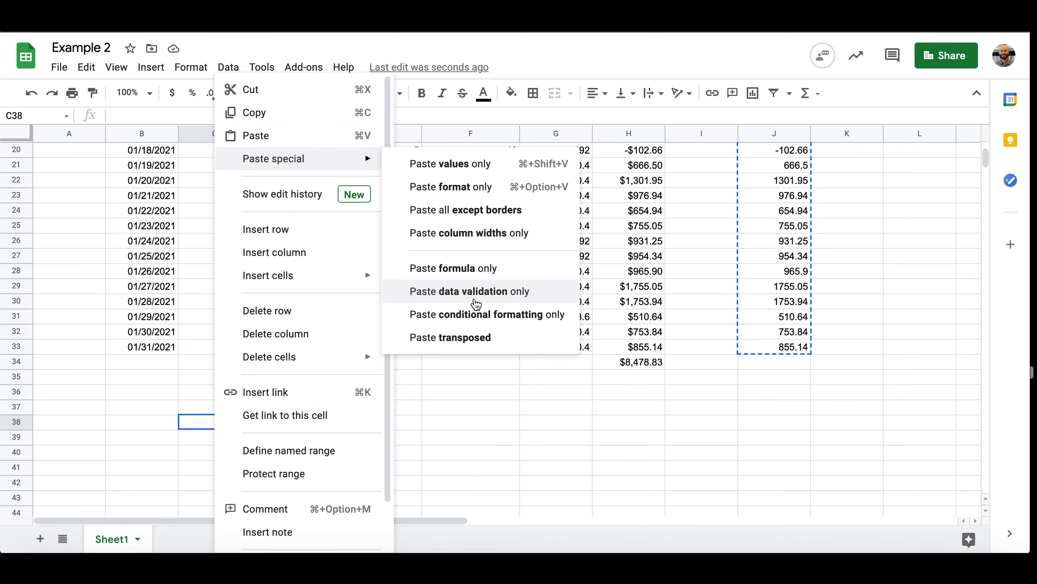
pyautogui.click(476, 338)
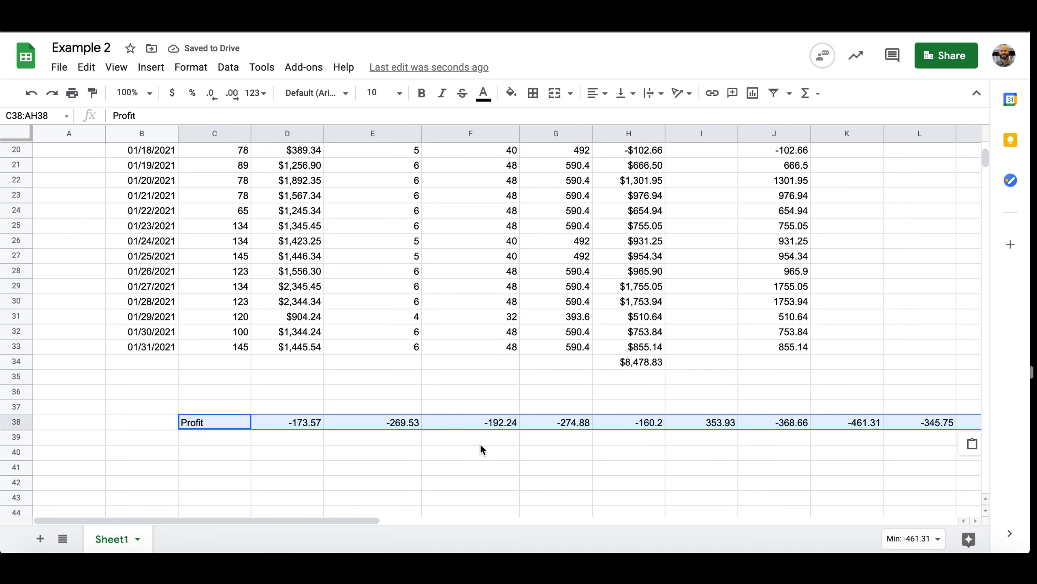
pyautogui.scroll(-1, 479, 448)
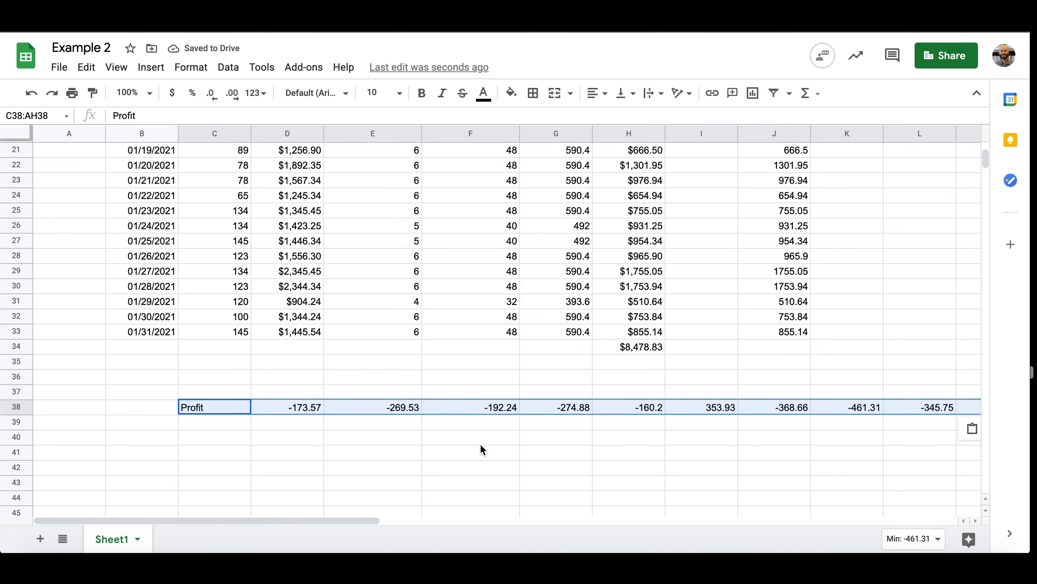
pyautogui.hscroll(10, 481, 446)
pyautogui.hscroll(8, 480, 445)
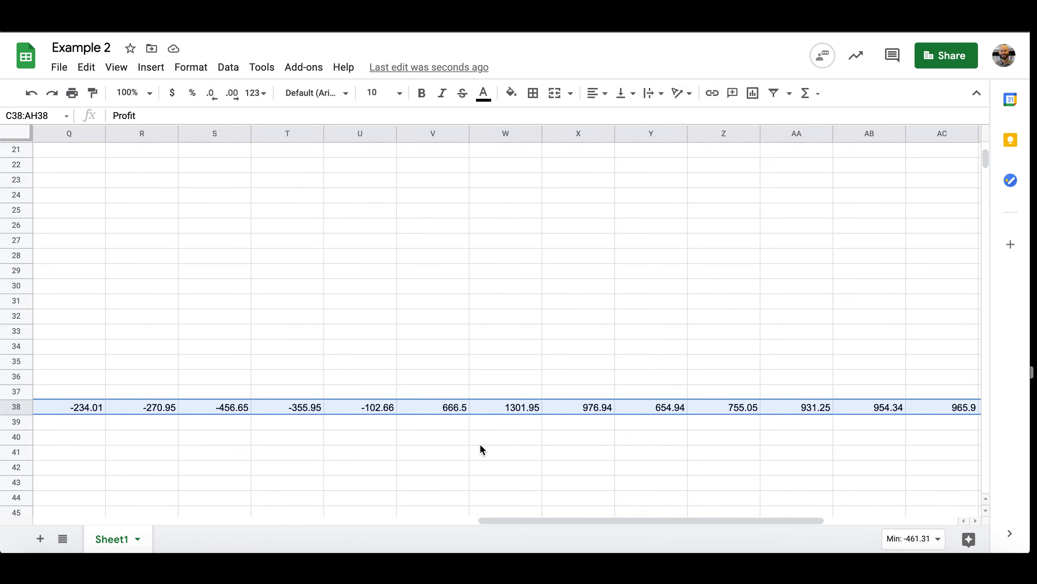
pyautogui.hscroll(-18, 480, 443)
pyautogui.scroll(-2, 480, 444)
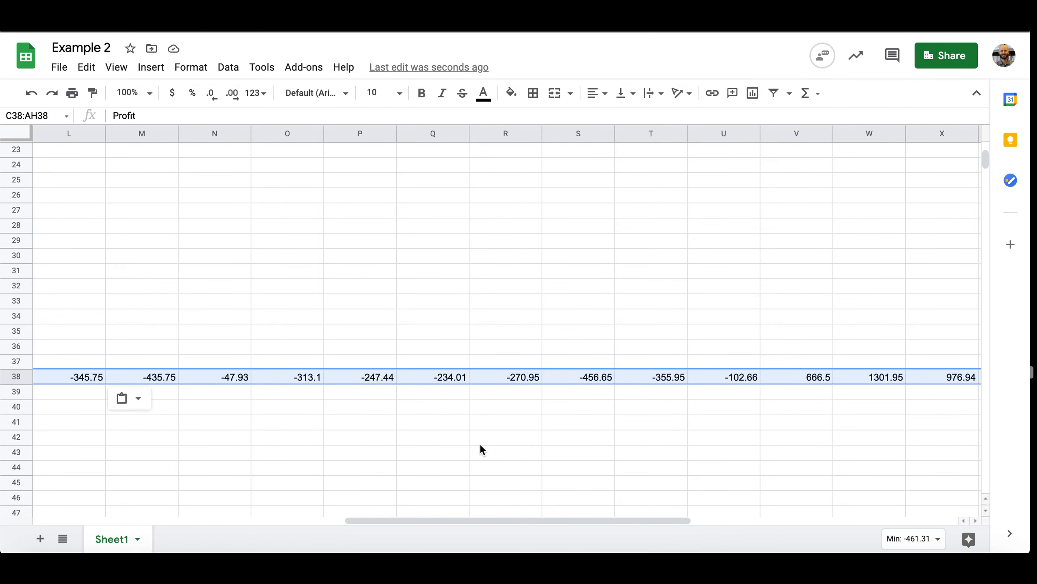
pyautogui.click(236, 412)
pyautogui.scroll(5, 557, 409)
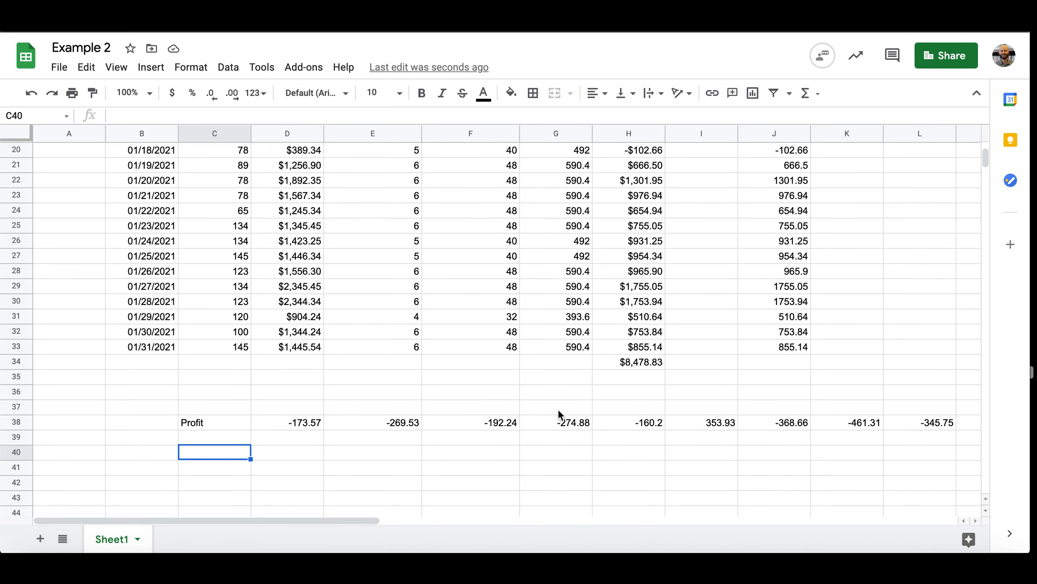
# Format the transposed profit values in D38:AH38 as Currency with two decimal places
pyautogui.scroll(7, 558, 409)
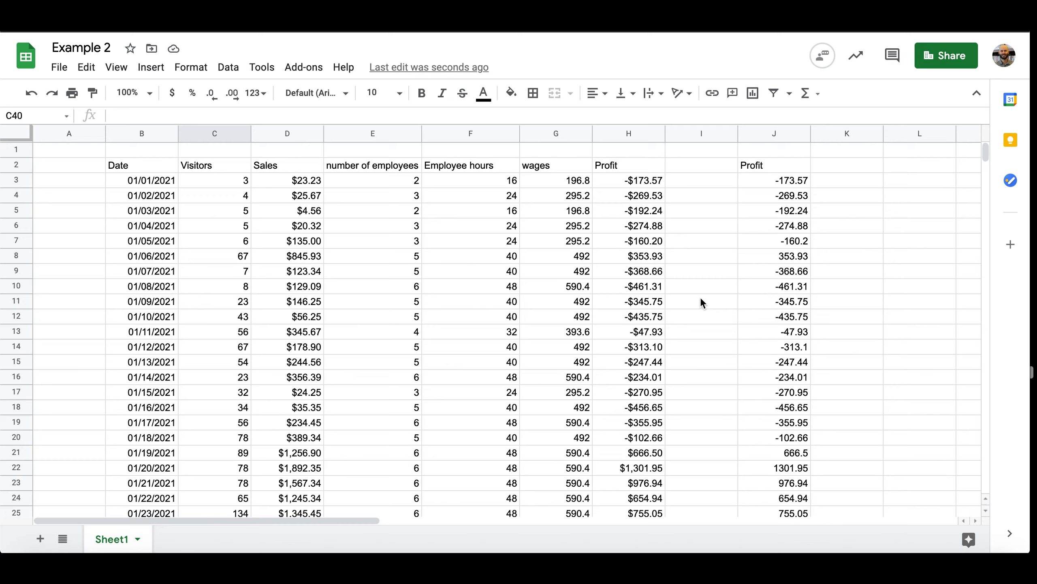
pyautogui.scroll(-13, 702, 300)
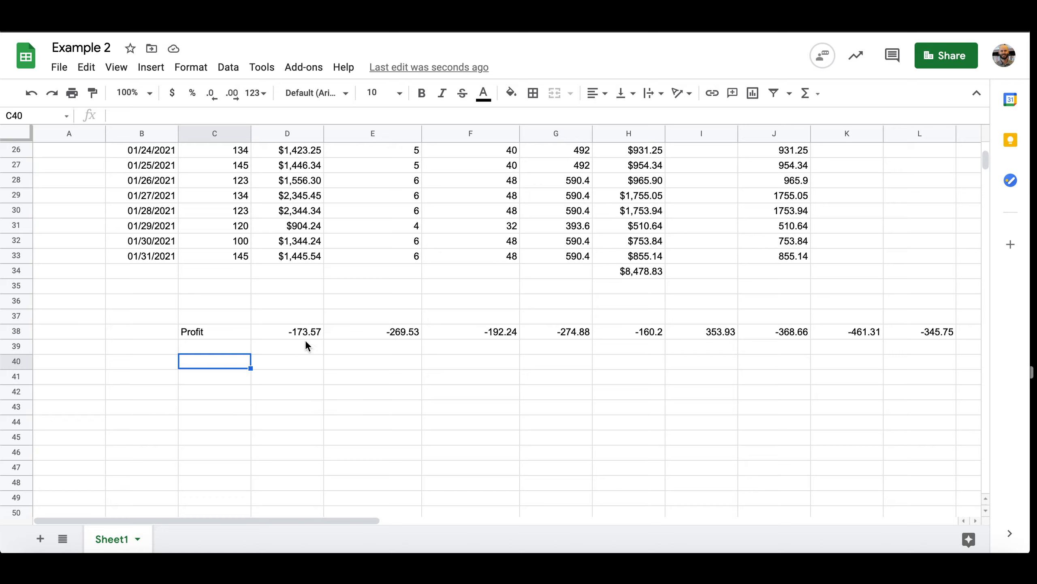
pyautogui.moveTo(300, 328); pyautogui.dragTo(963, 336)
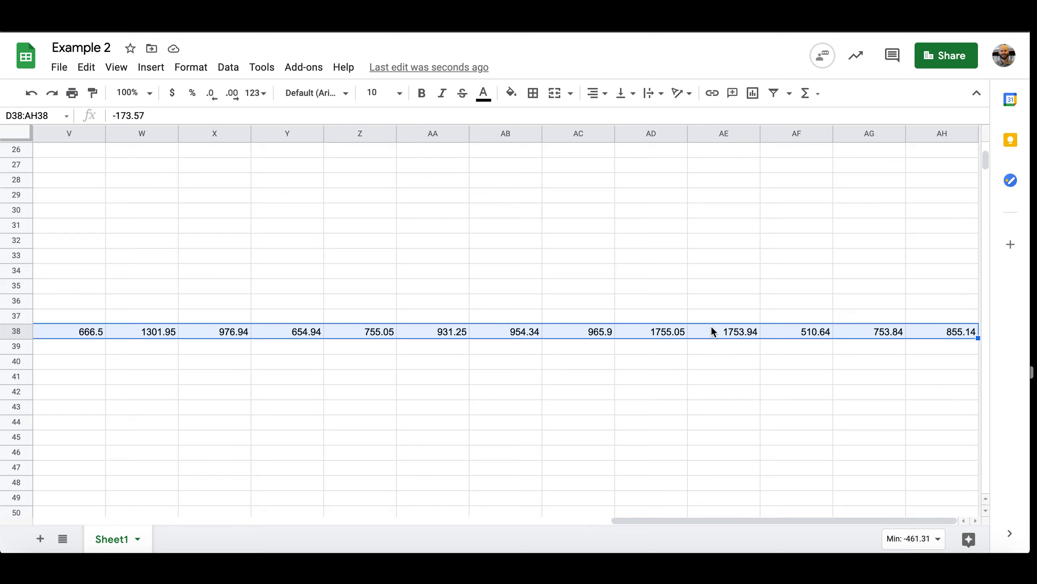
pyautogui.click(201, 70)
pyautogui.moveTo(207, 130)
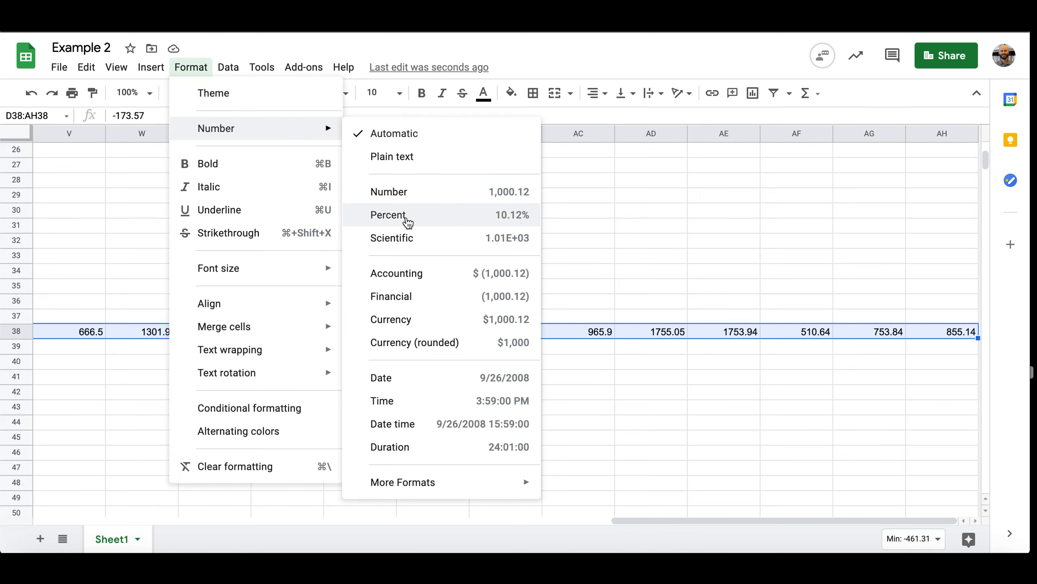
pyautogui.click(405, 320)
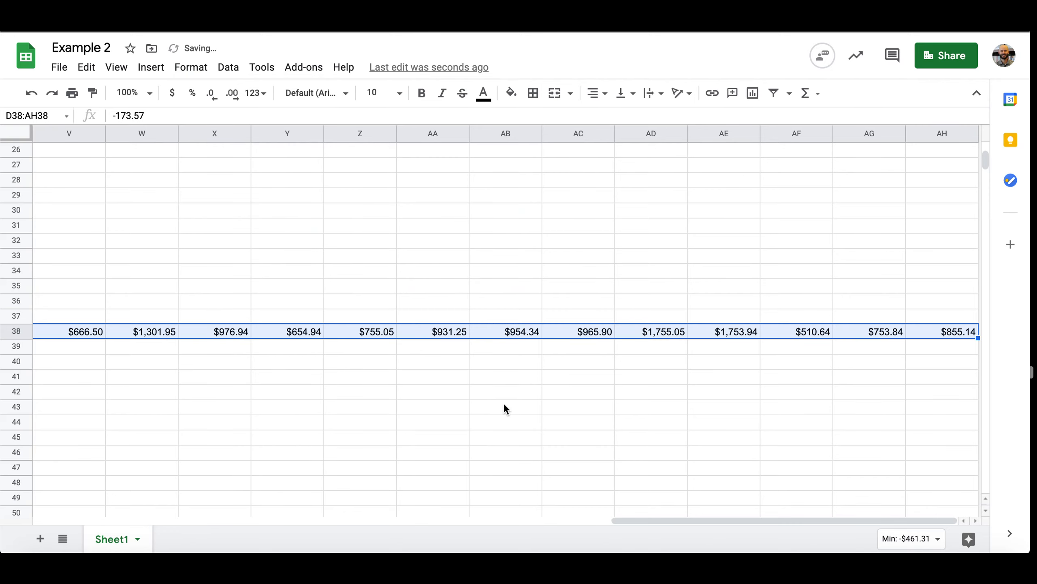
pyautogui.hscroll(-15, 506, 402)
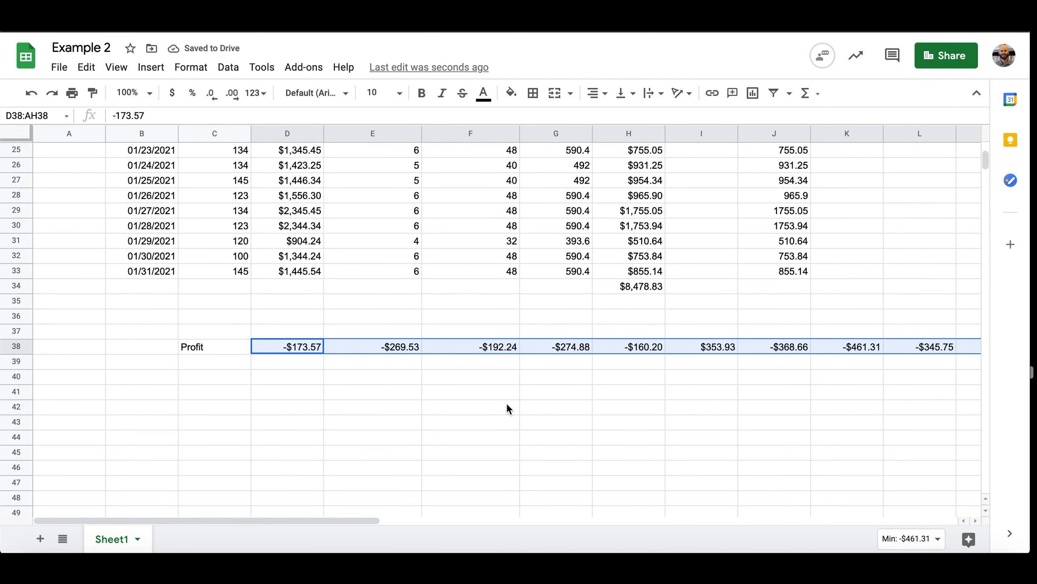